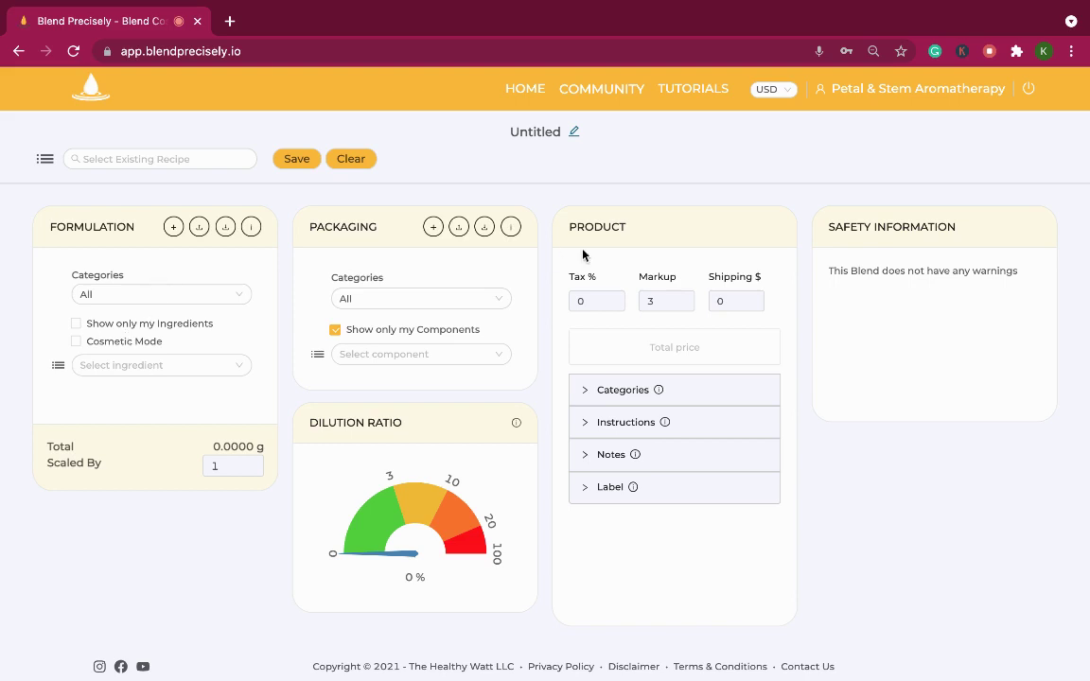
In the account's default preferences, disable Show only my ingredients, Cosmetic Mode and Show only my components.
left_click(861, 89)
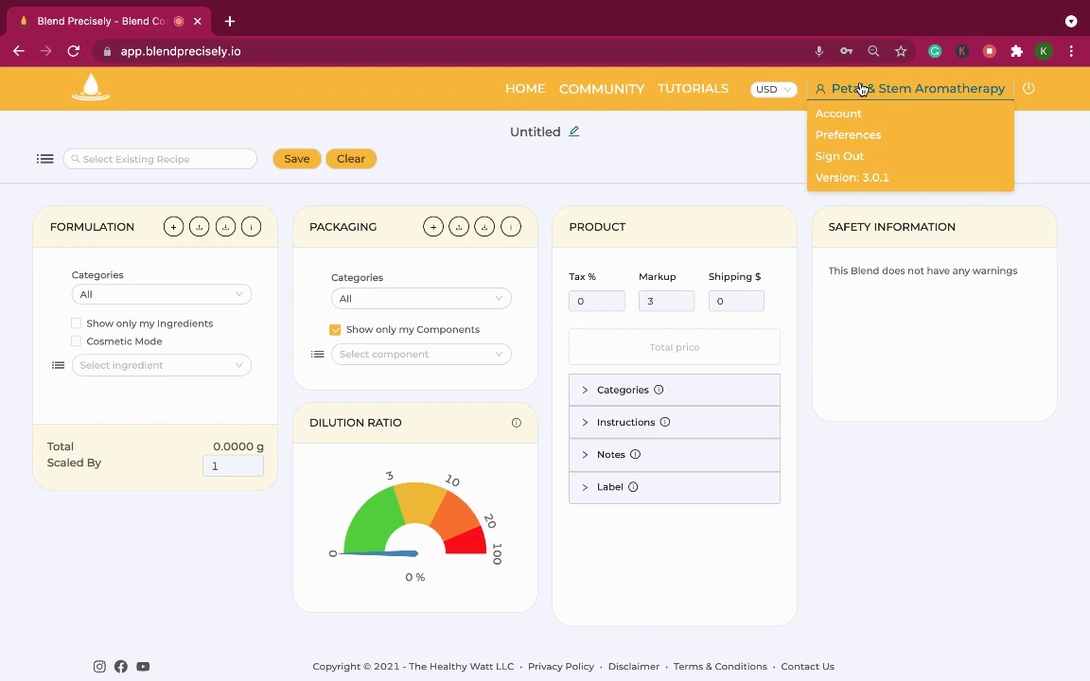
left_click(851, 137)
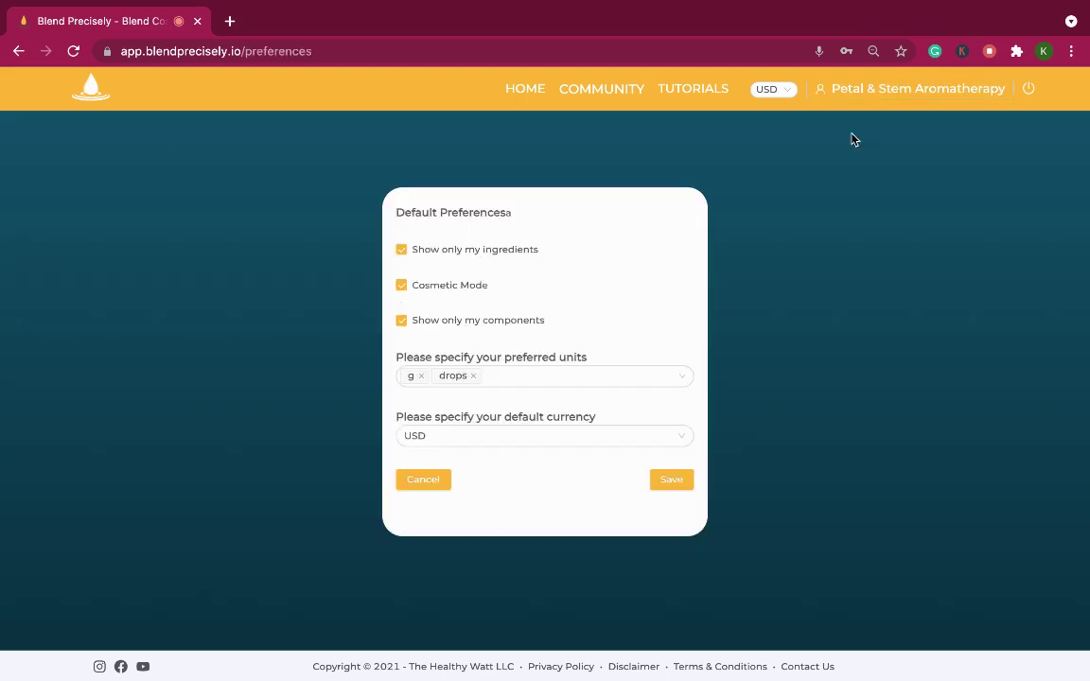
left_click(403, 288)
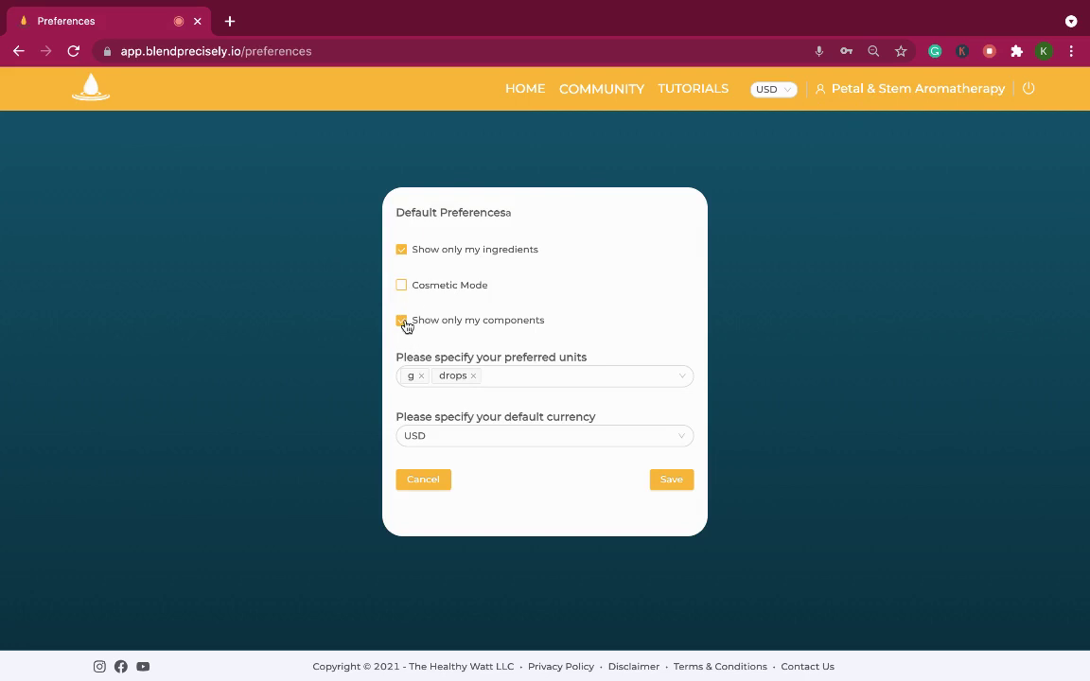
left_click(404, 322)
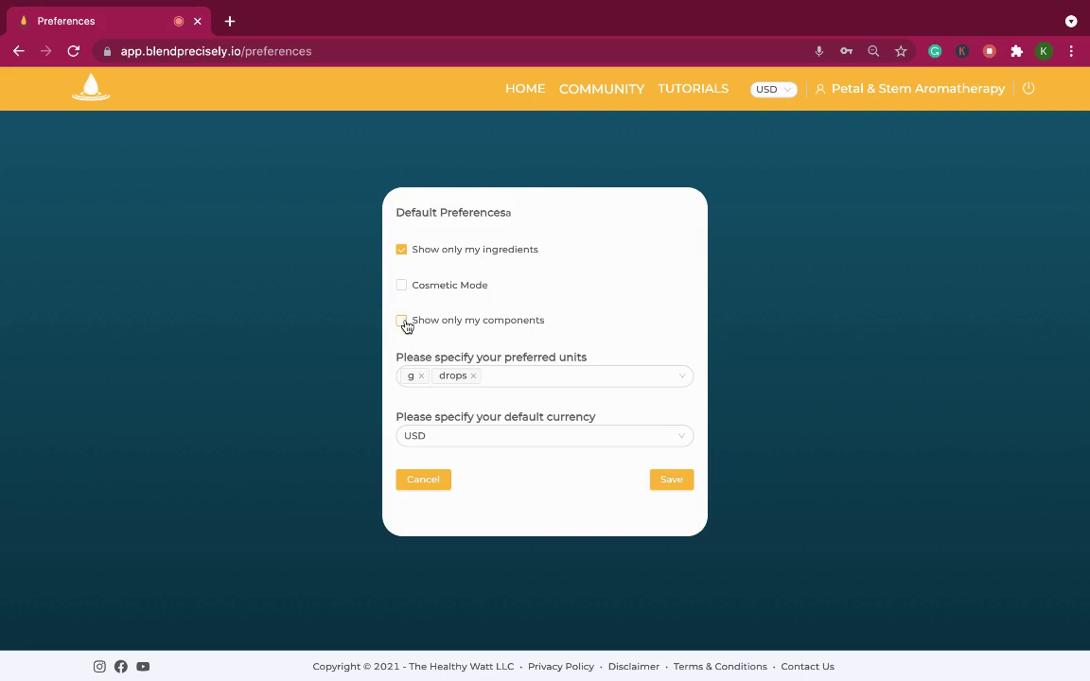
left_click(401, 255)
Set the preferred units to drops, g and ml in that order, and save the preferences.
left_click(421, 376)
left_click(459, 377)
left_click(433, 473)
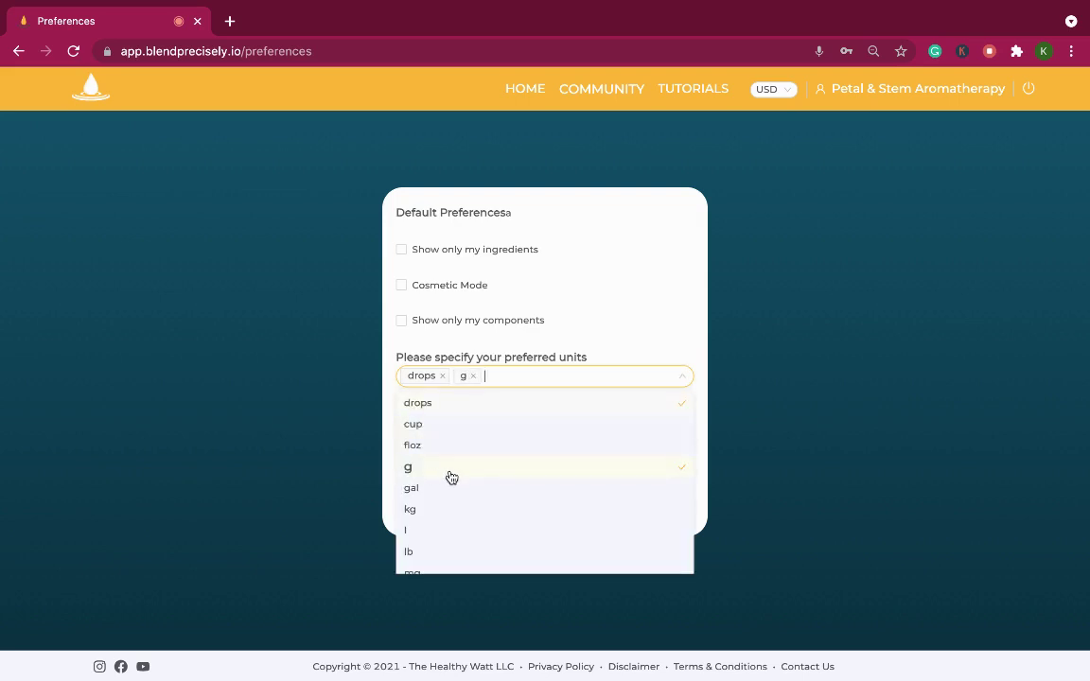
scroll(464, 471, "down", 1)
scroll(465, 471, "down", 2)
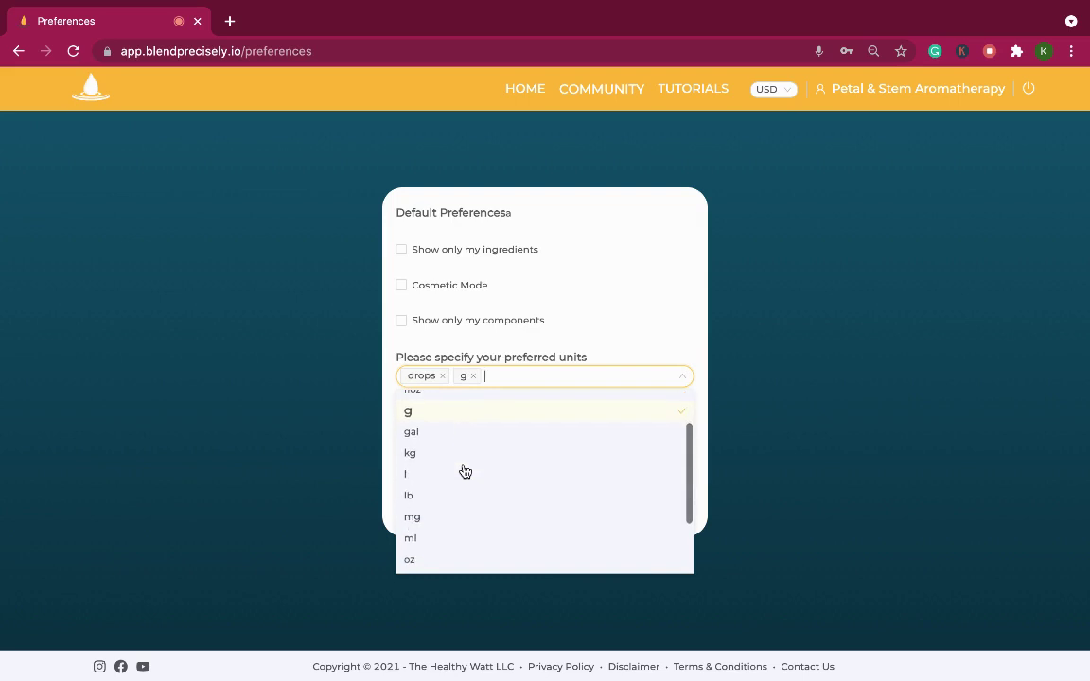
left_click(442, 536)
left_click(638, 338)
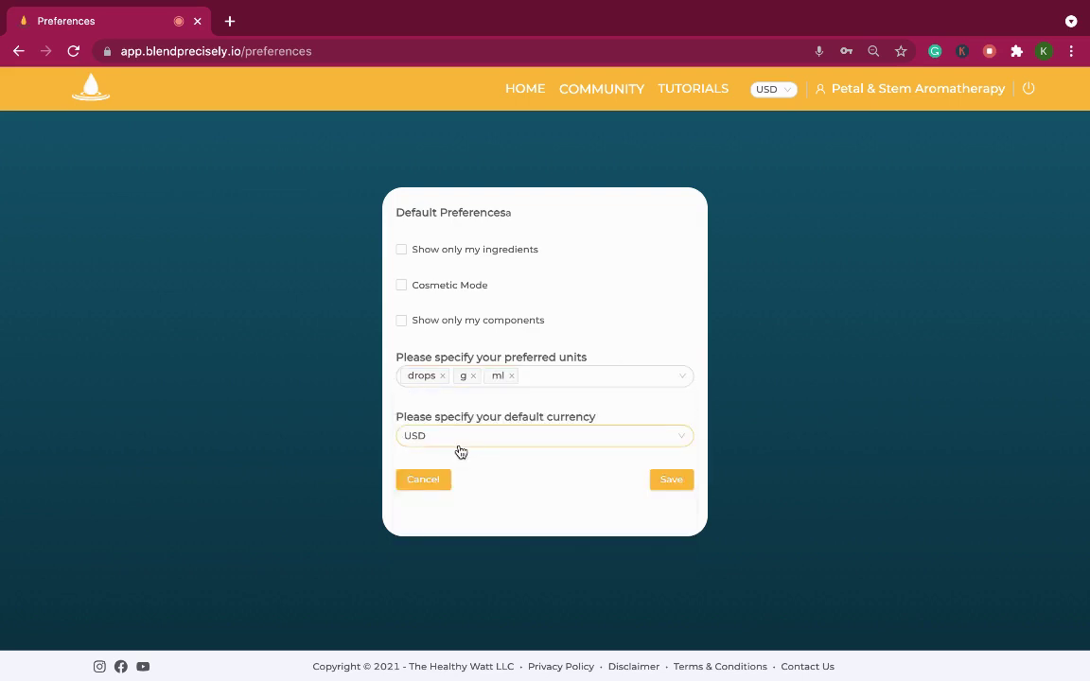
left_click(671, 483)
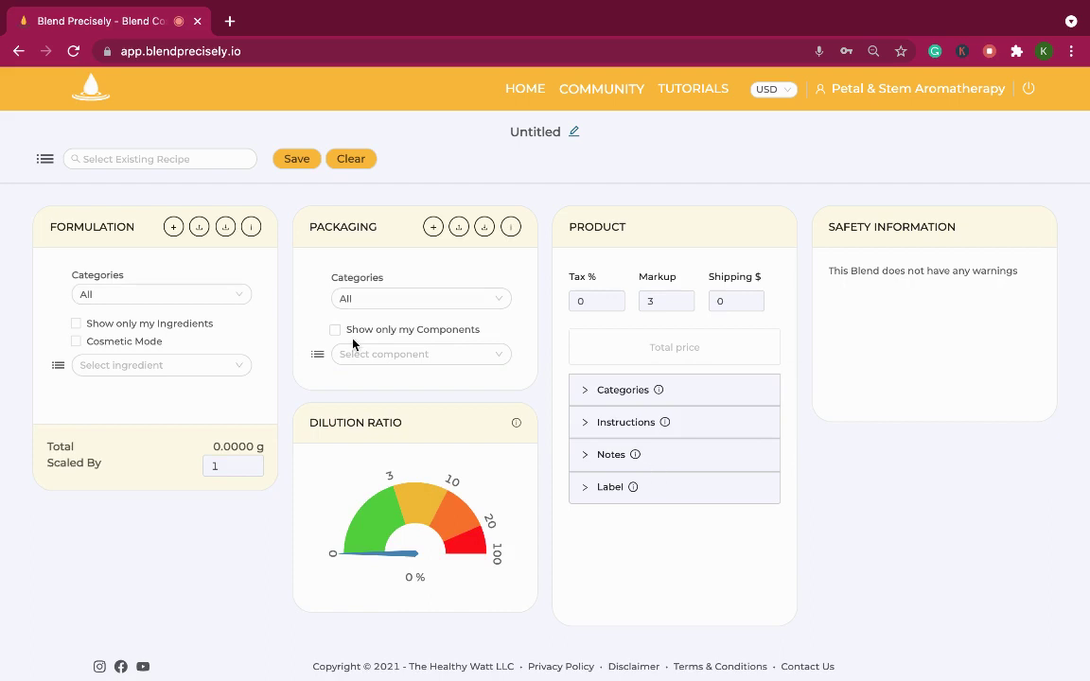
Add the essential oils Vetiver (Chrysopogon zizanioides) and Lavender (Lavandula angustifolia) to the formulation.
left_click(161, 368)
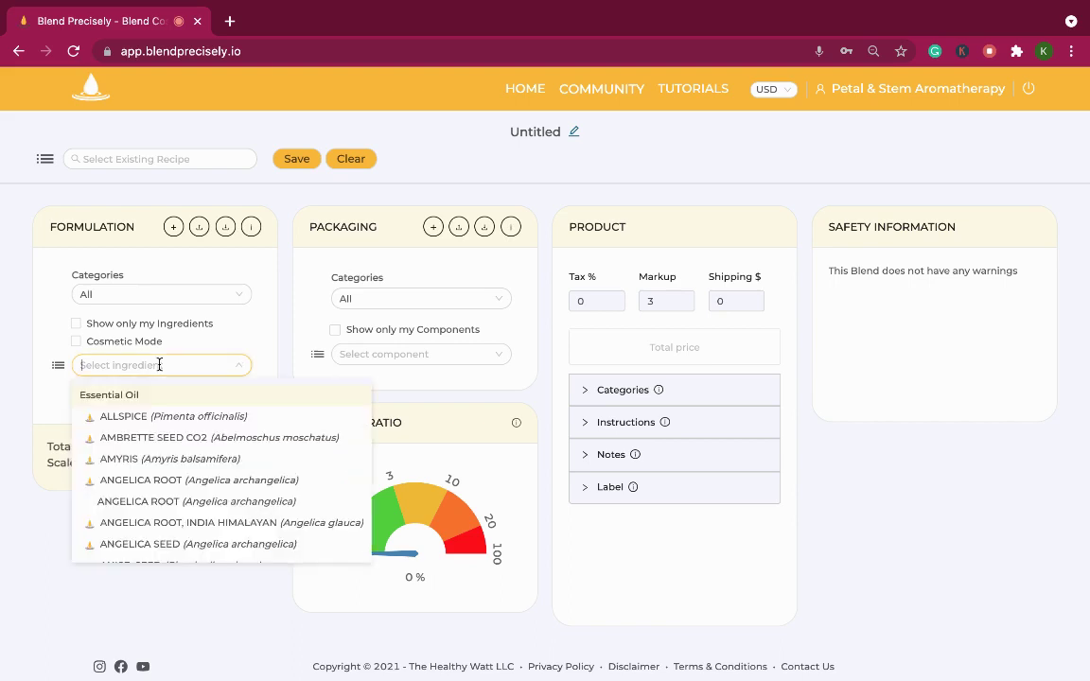
type("vetiver")
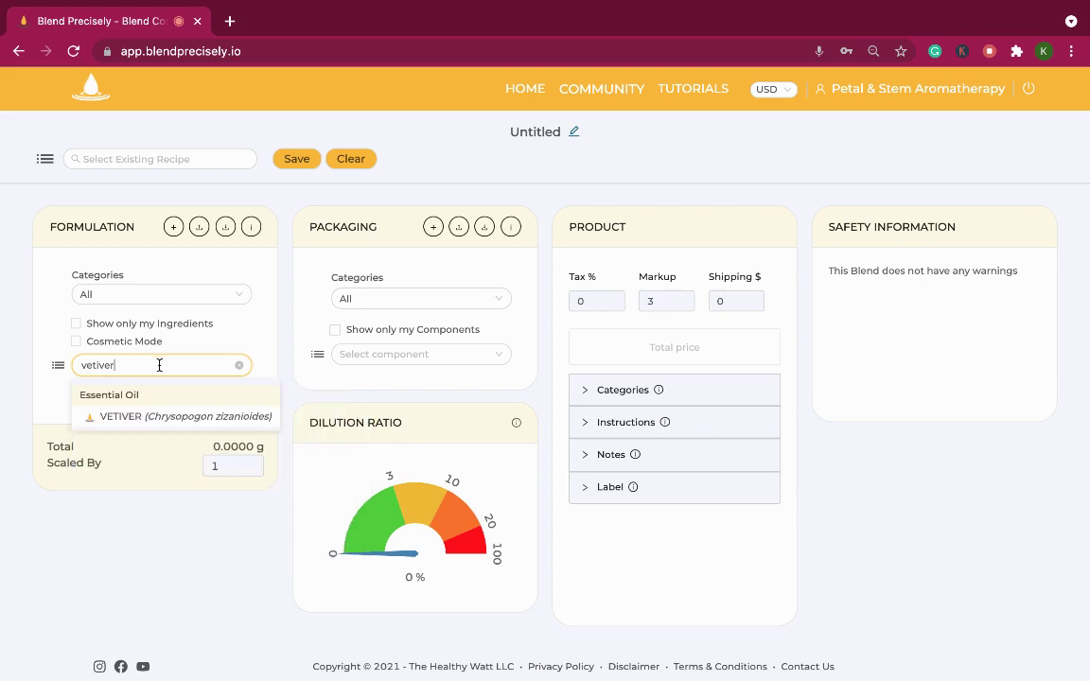
left_click(115, 417)
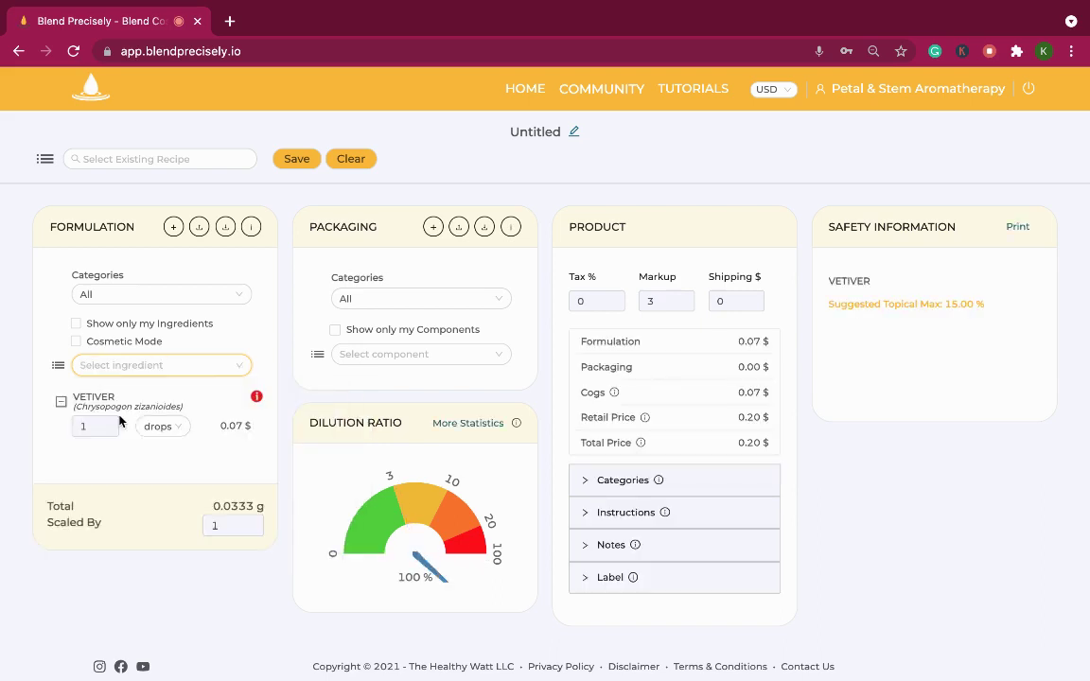
left_click(116, 366)
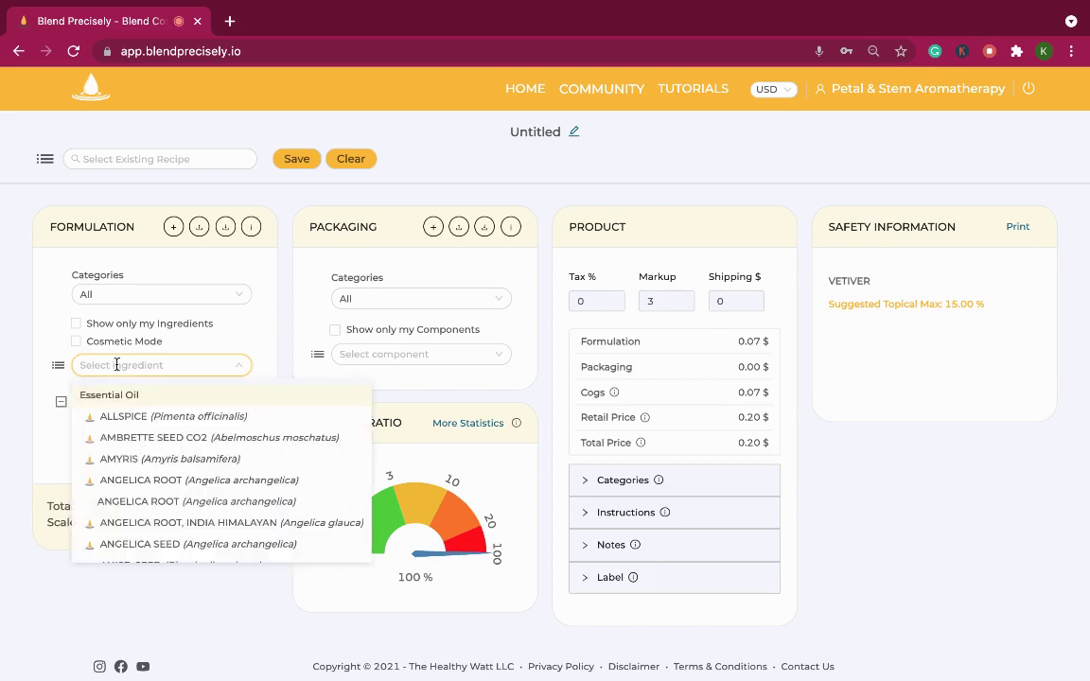
type("lavender")
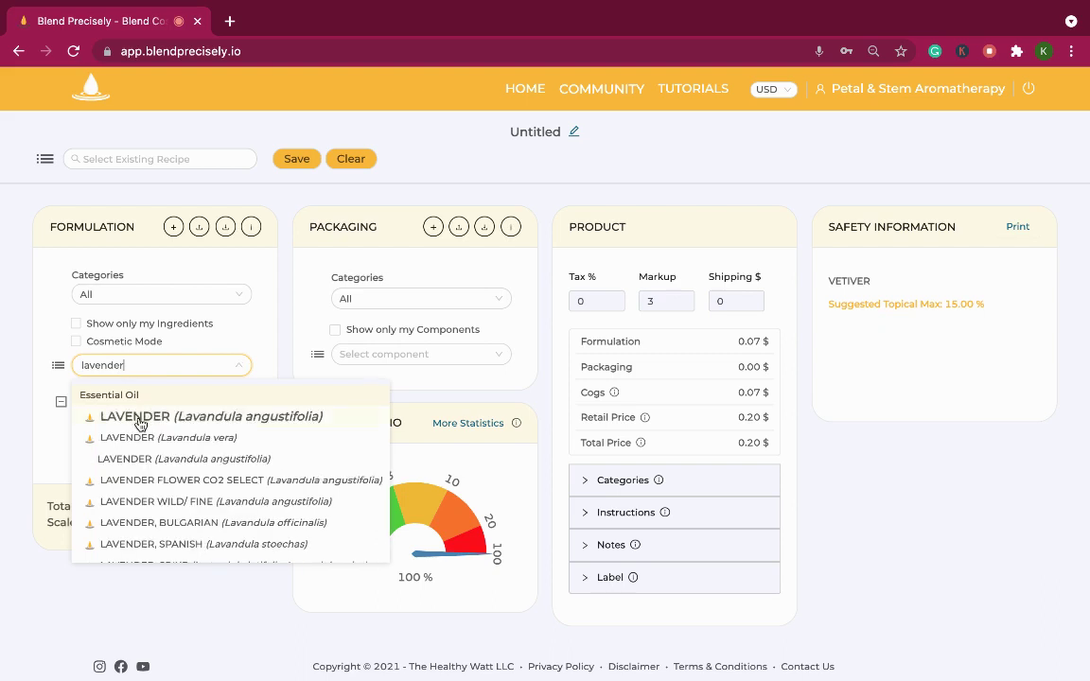
left_click(140, 424)
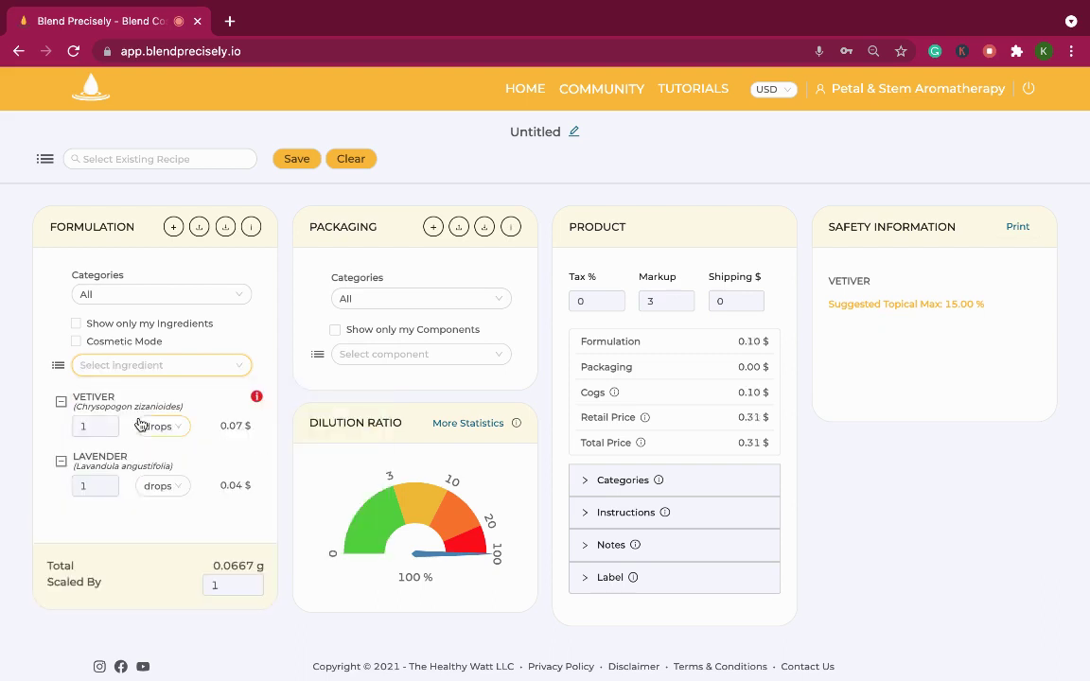
Find the sweet orange essential oil (Citrus sinensis) and add it to the formulation.
left_click(130, 366)
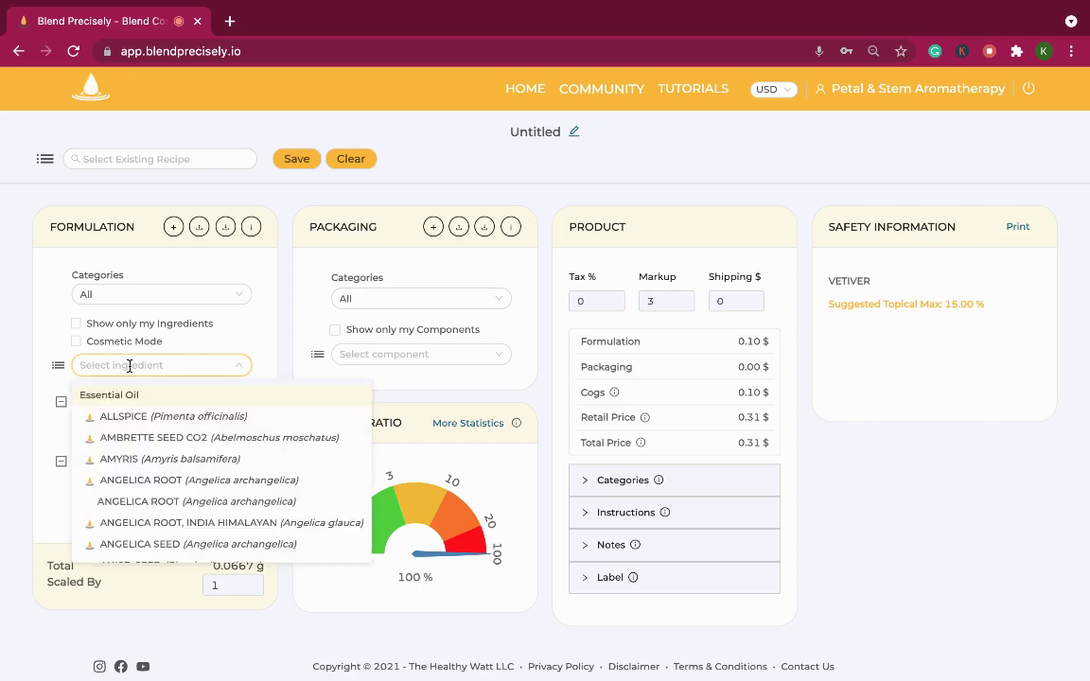
type("sweet")
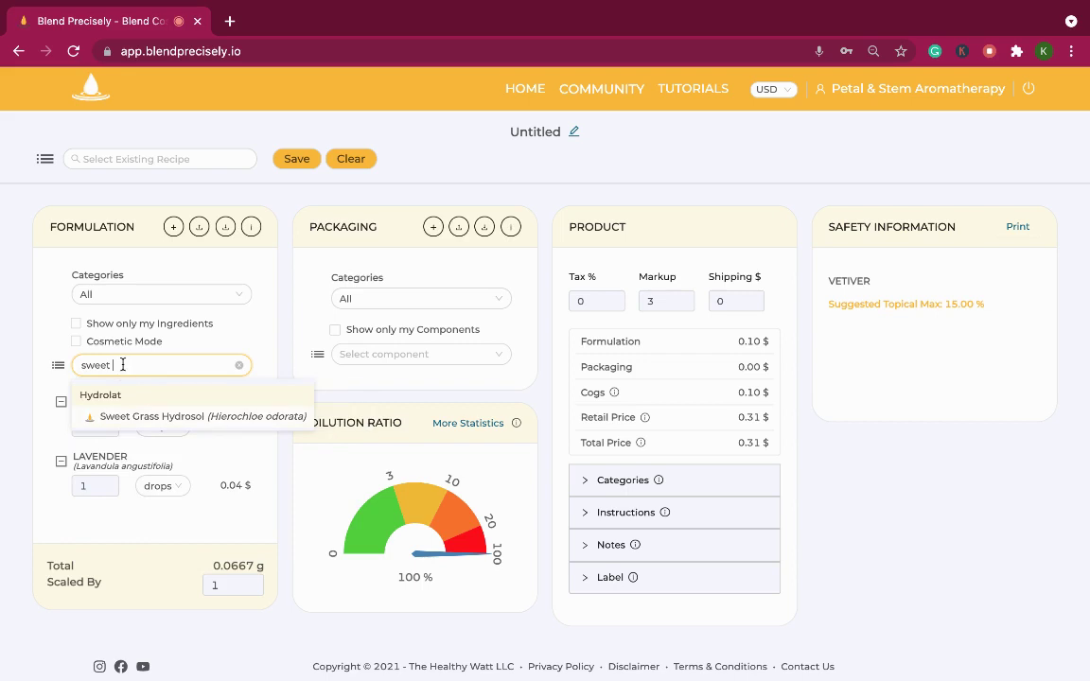
type(" ora")
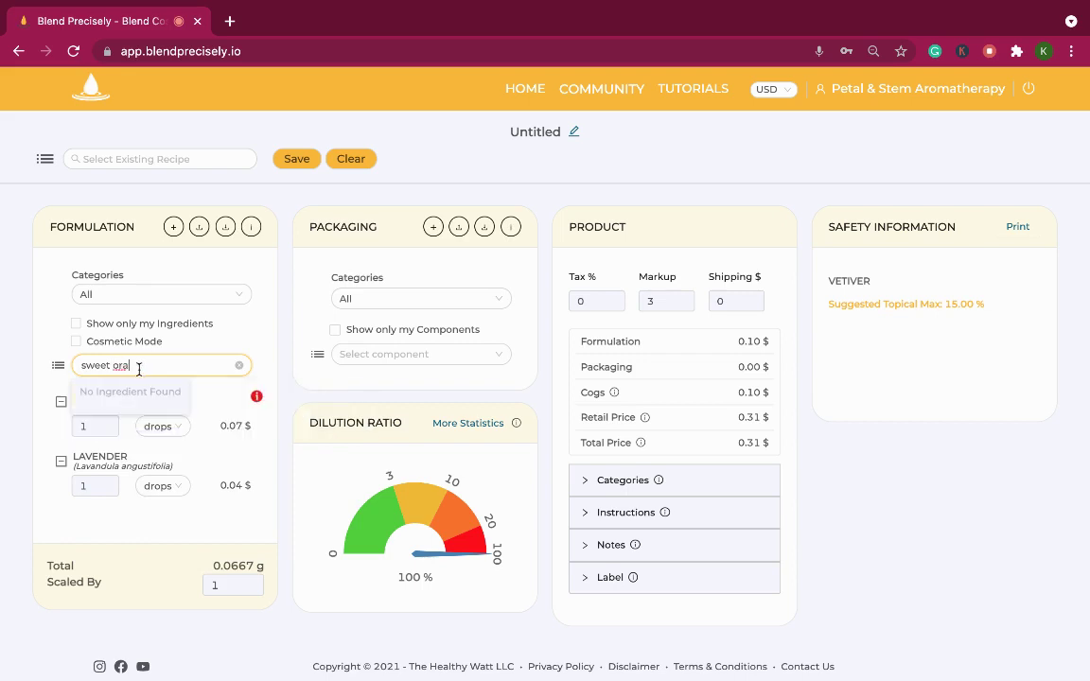
left_click_drag(138, 369, 62, 366)
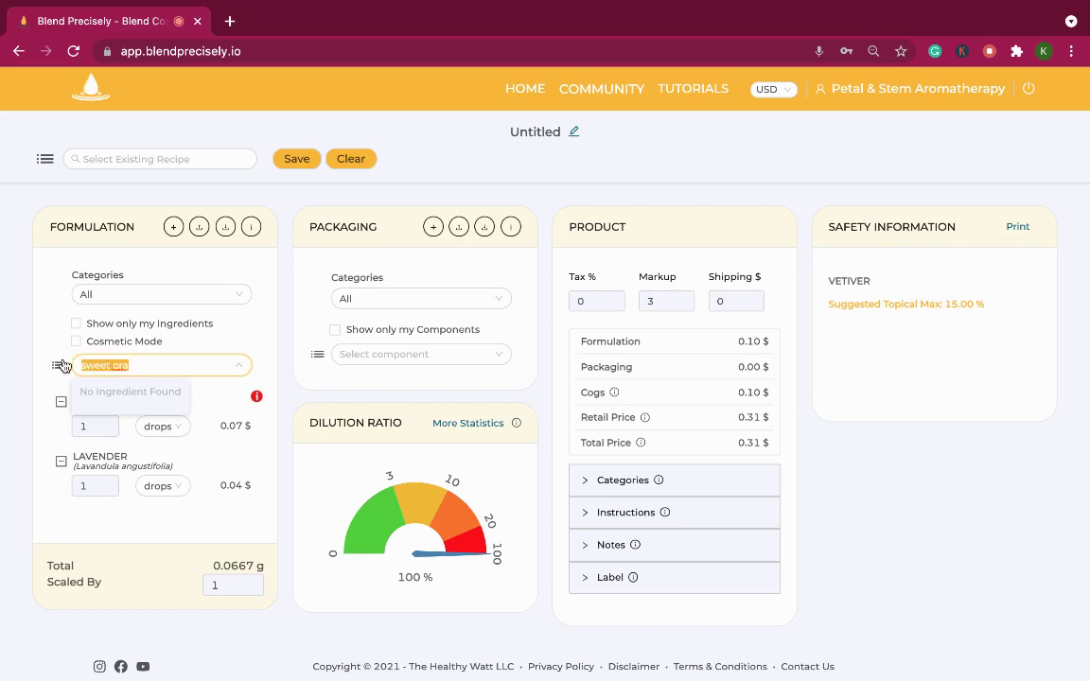
key("BackSpace")
type("ran")
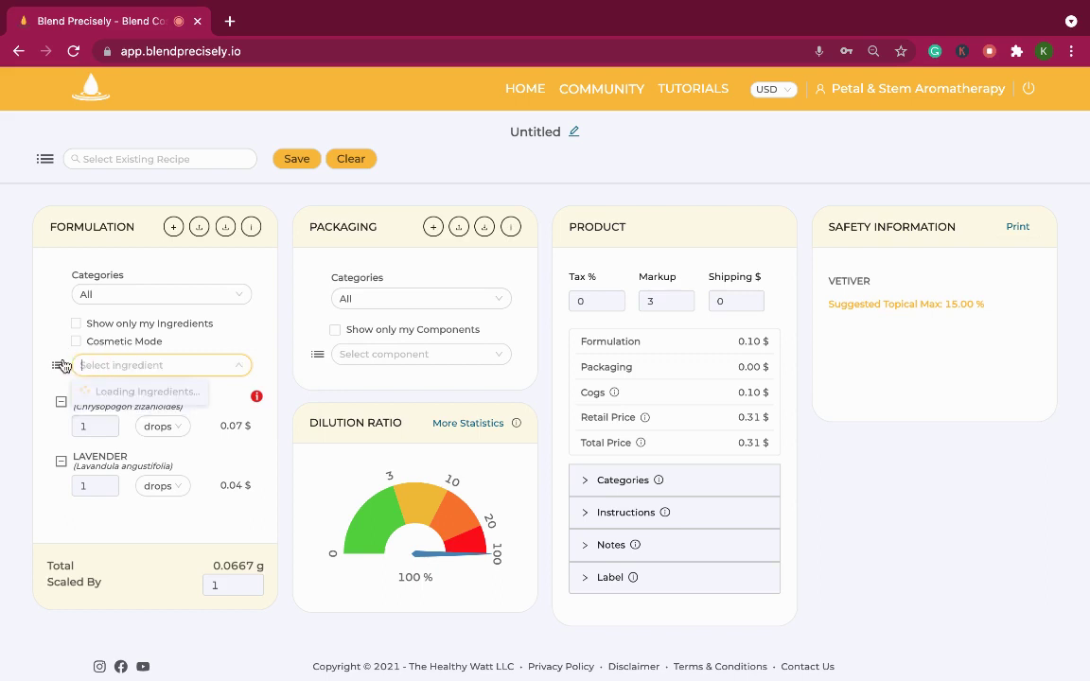
type("ge")
key("BackSpace")
key("BackSpace")
key("BackSpace")
key("BackSpace")
key("BackSpace")
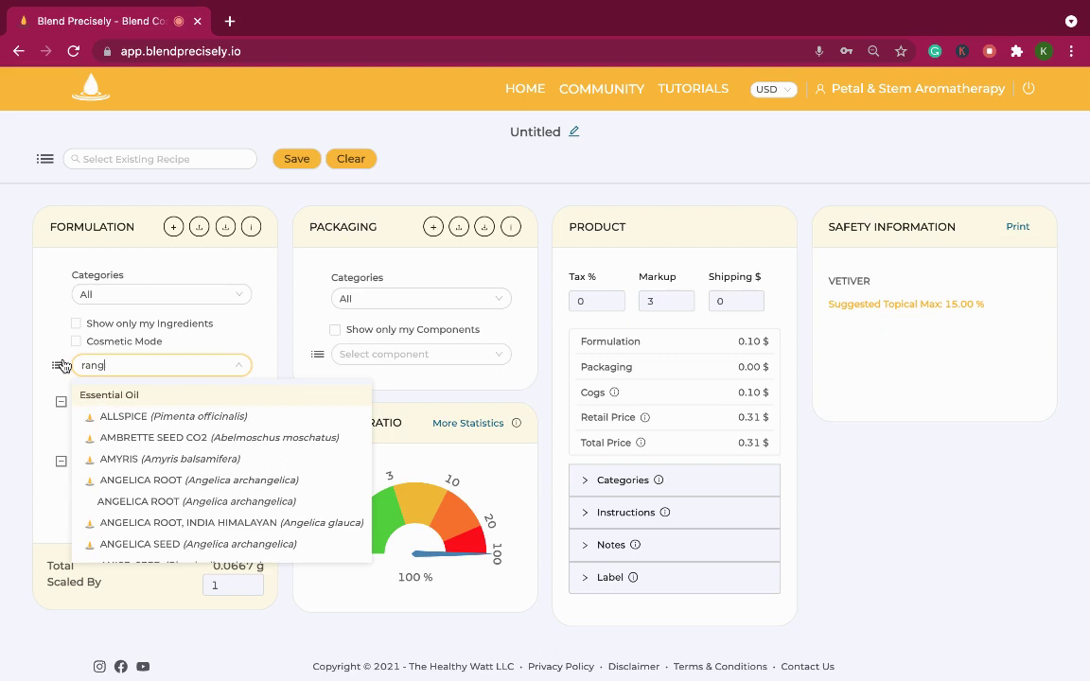
type("orange")
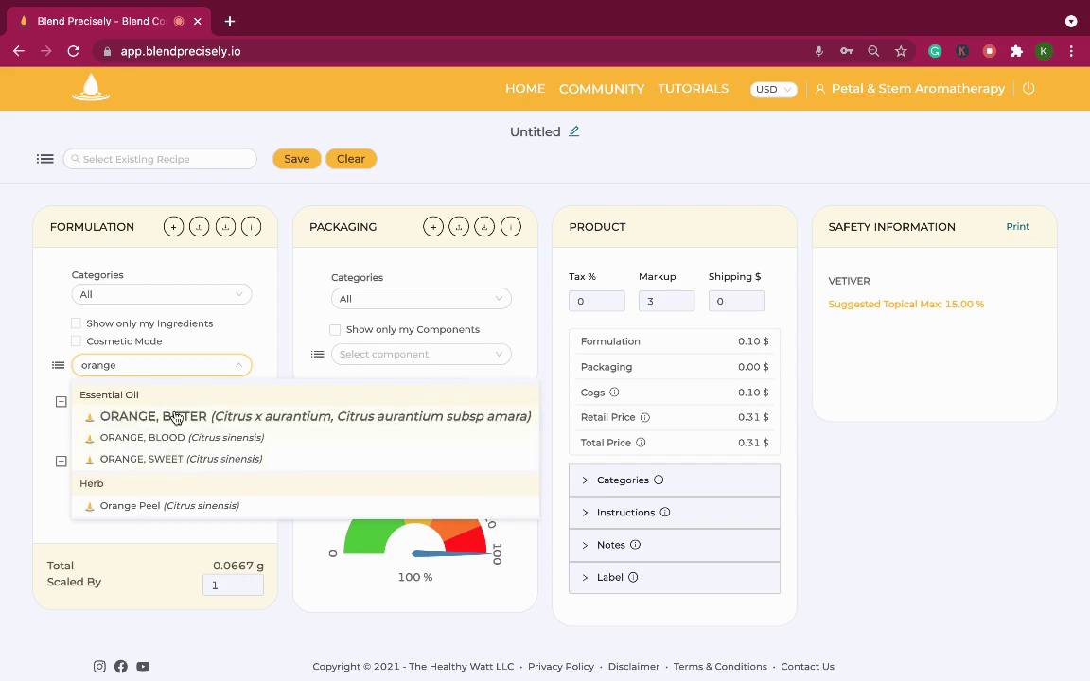
left_click(180, 460)
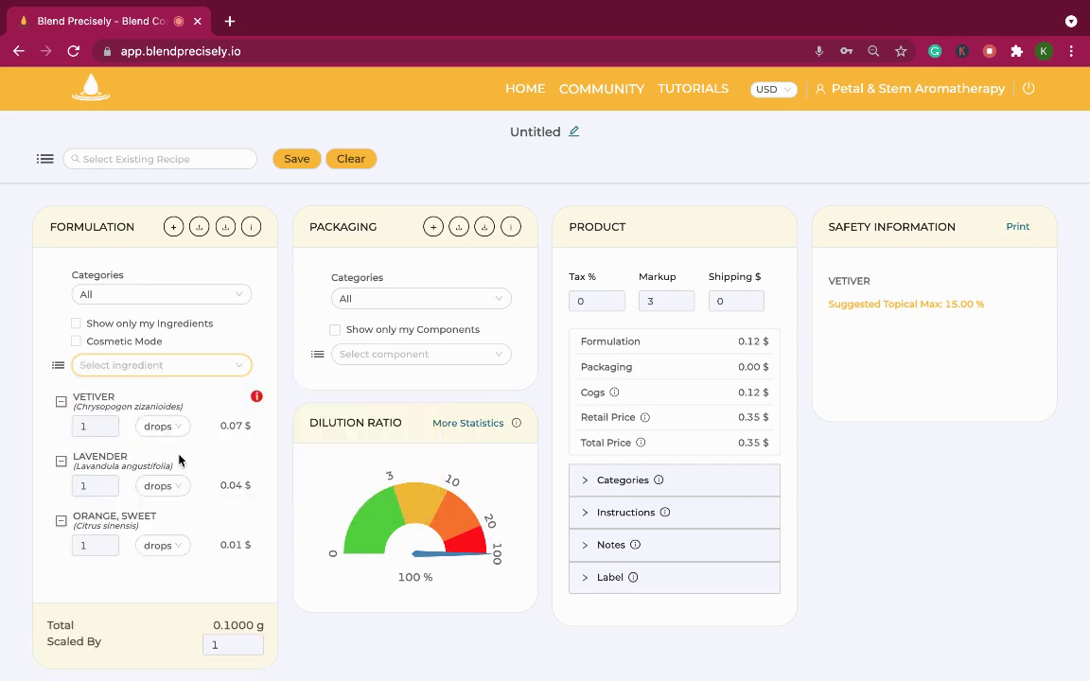
Add the Citronella (Cymbopogon winterianus) essential oil to the formulation.
left_click(126, 361)
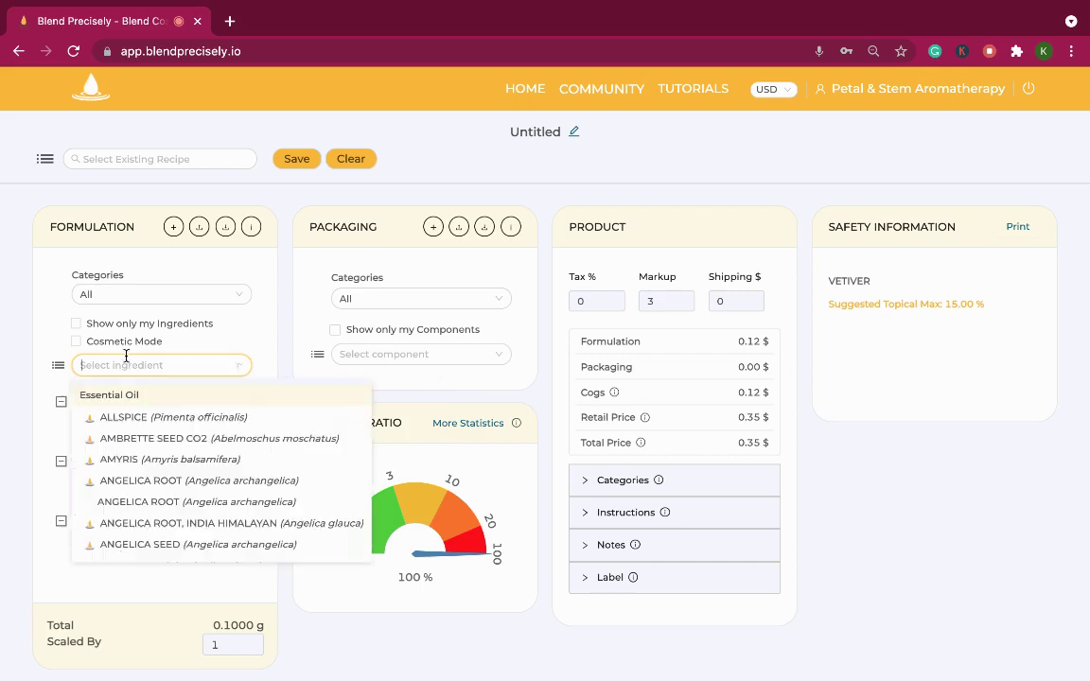
type("citro")
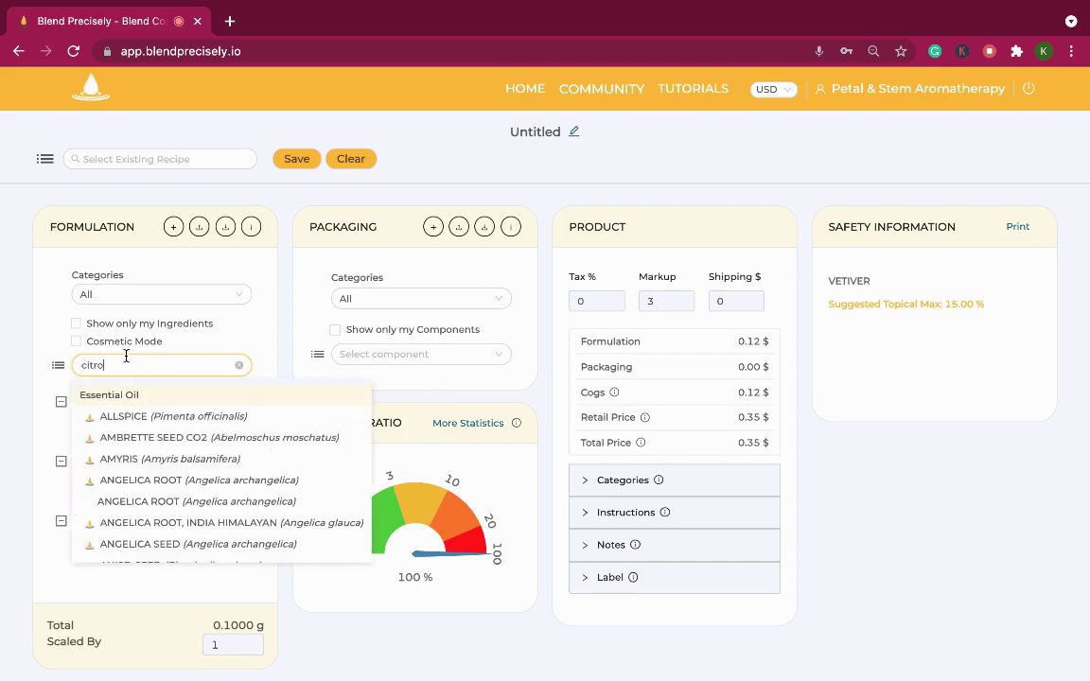
type("nella")
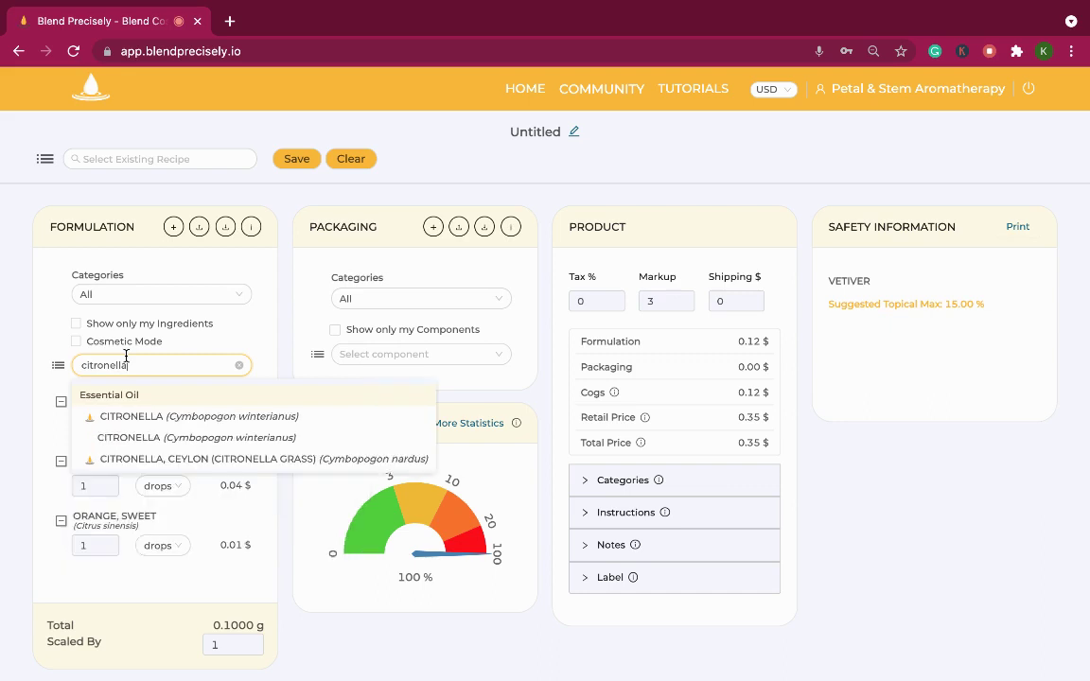
left_click(166, 417)
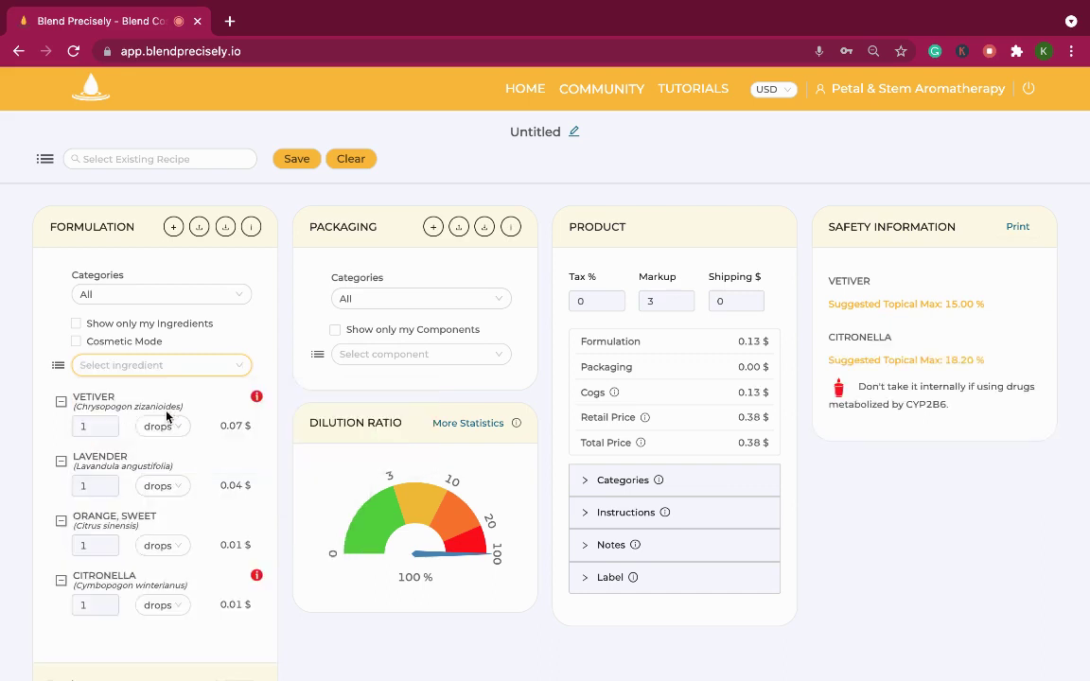
Search the full ingredient table for jojoba and add the Jojoba Oil supplied by Blend Precisely to the formulation.
scroll(161, 454, "down", 2)
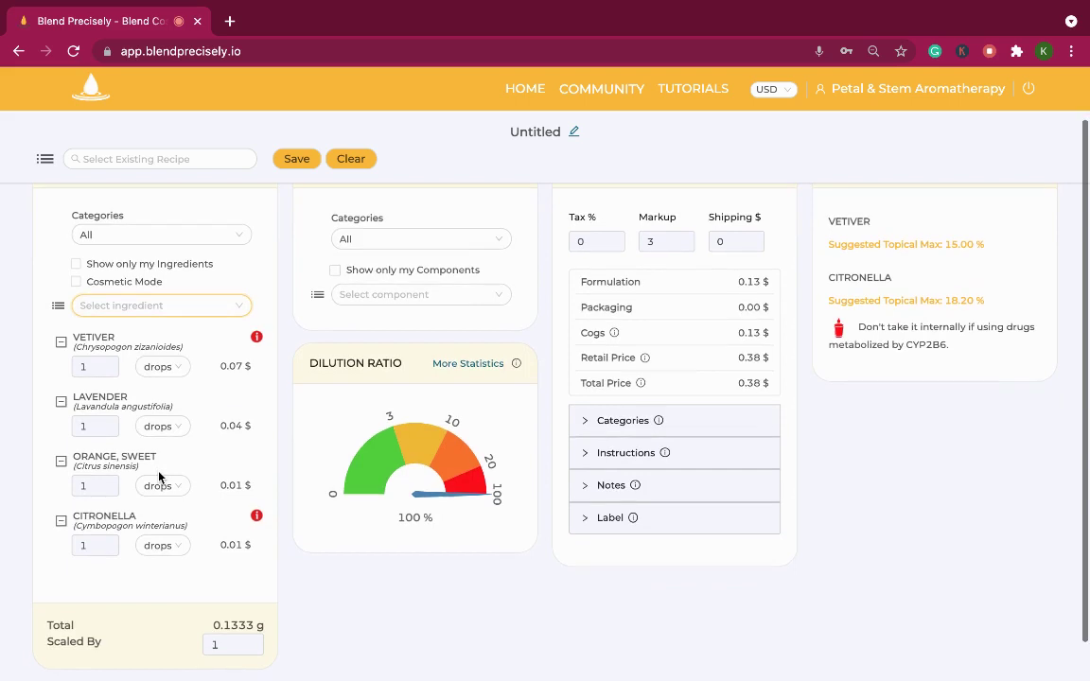
left_click(58, 307)
left_click(126, 199)
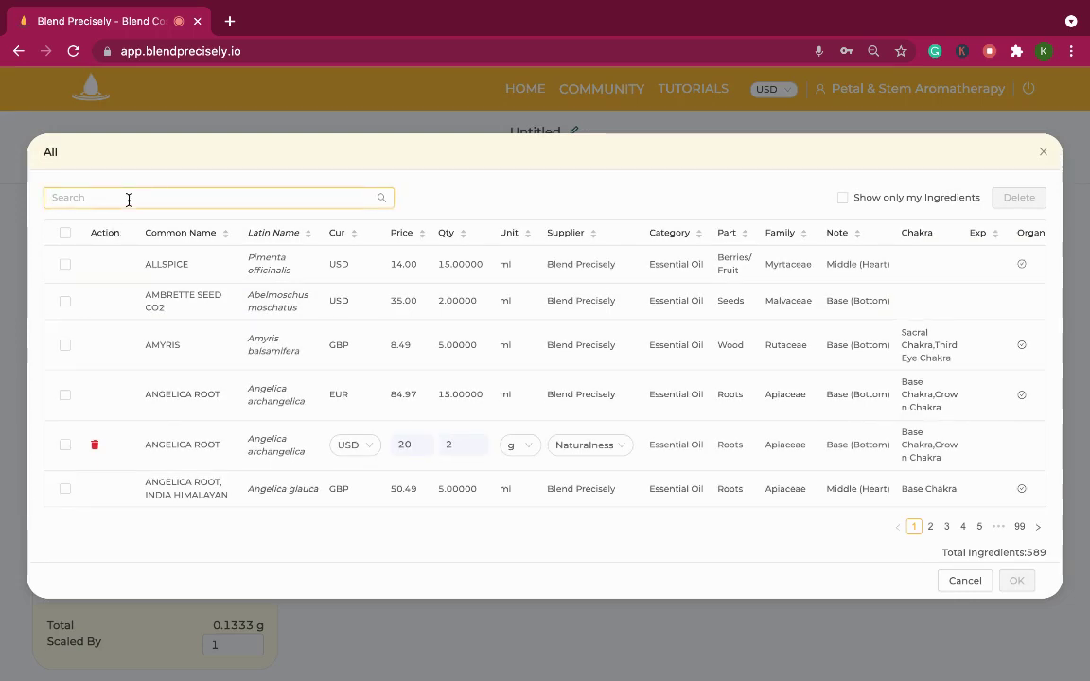
type("joo")
key("BackSpace")
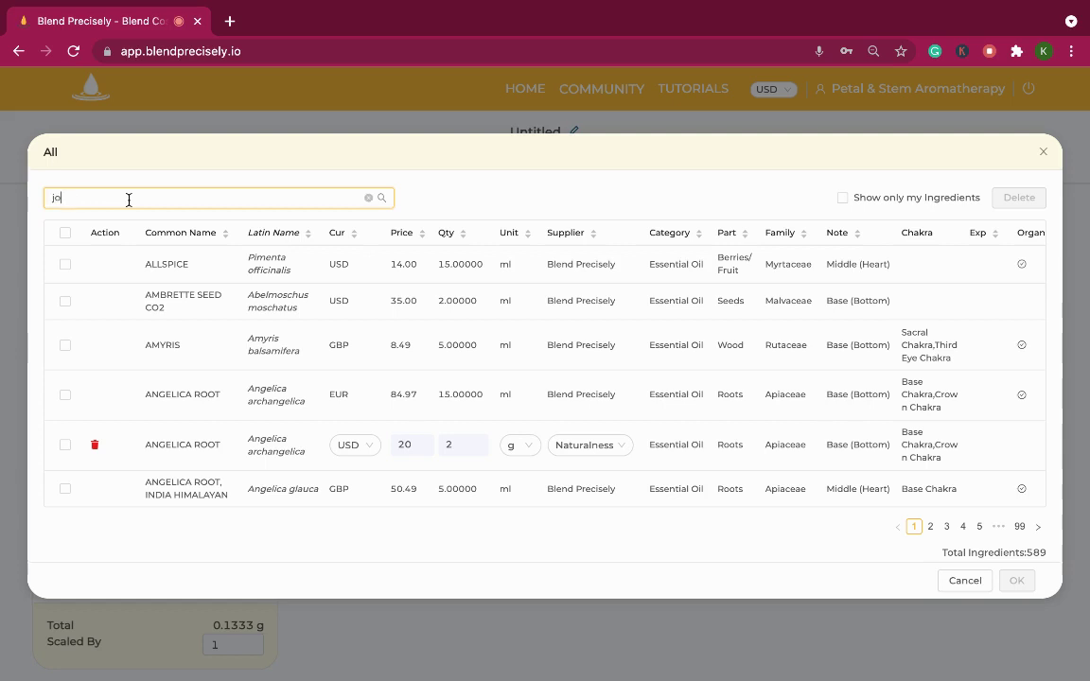
type("joba")
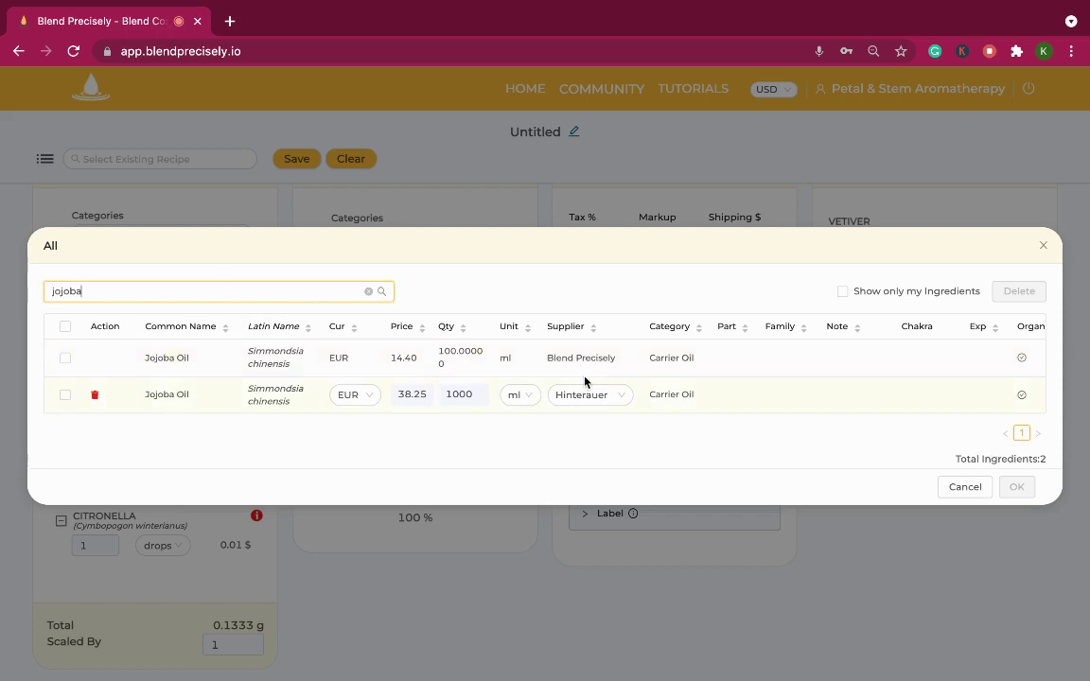
left_click(65, 357)
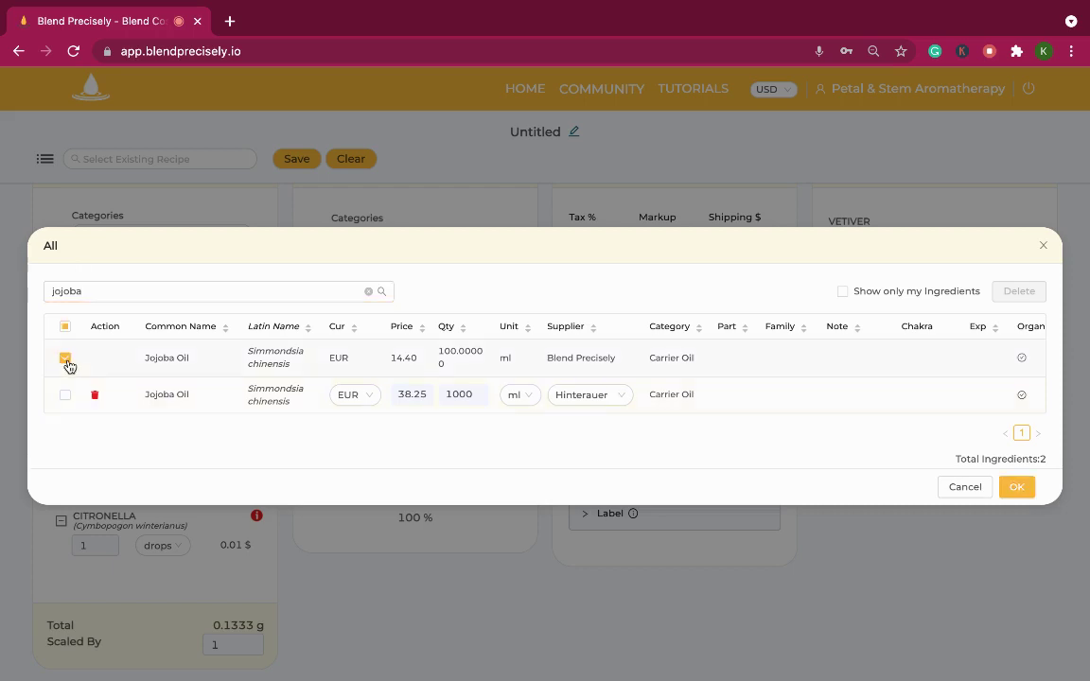
left_click(1012, 489)
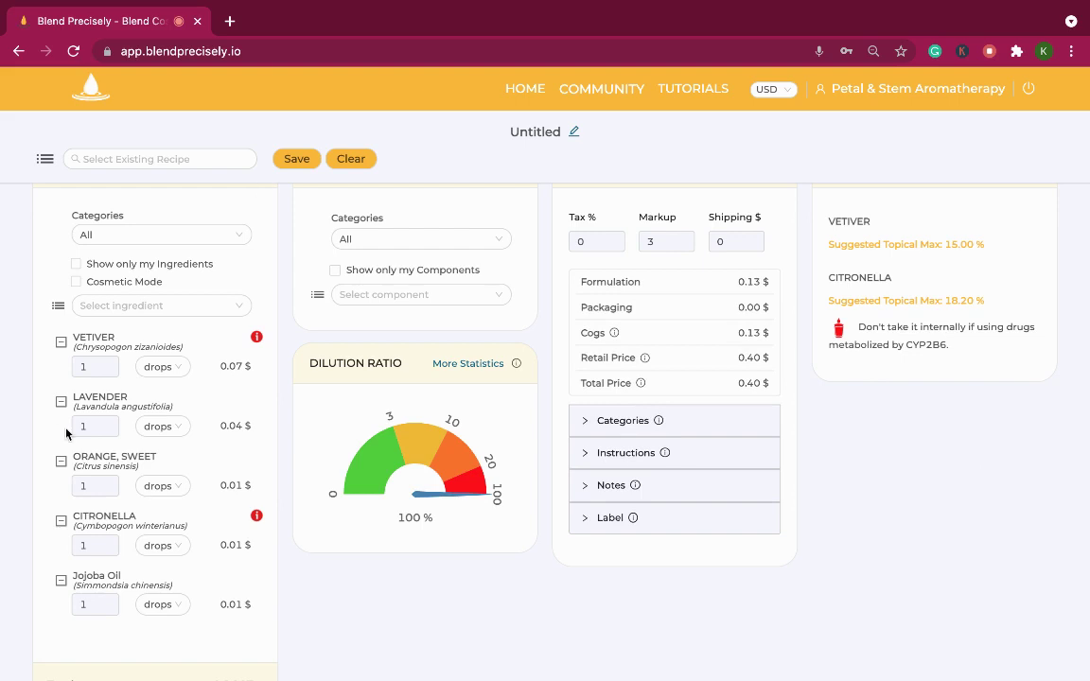
Add Kombo Butter (Pycnanthus anglensis) to the formulation.
left_click(113, 310)
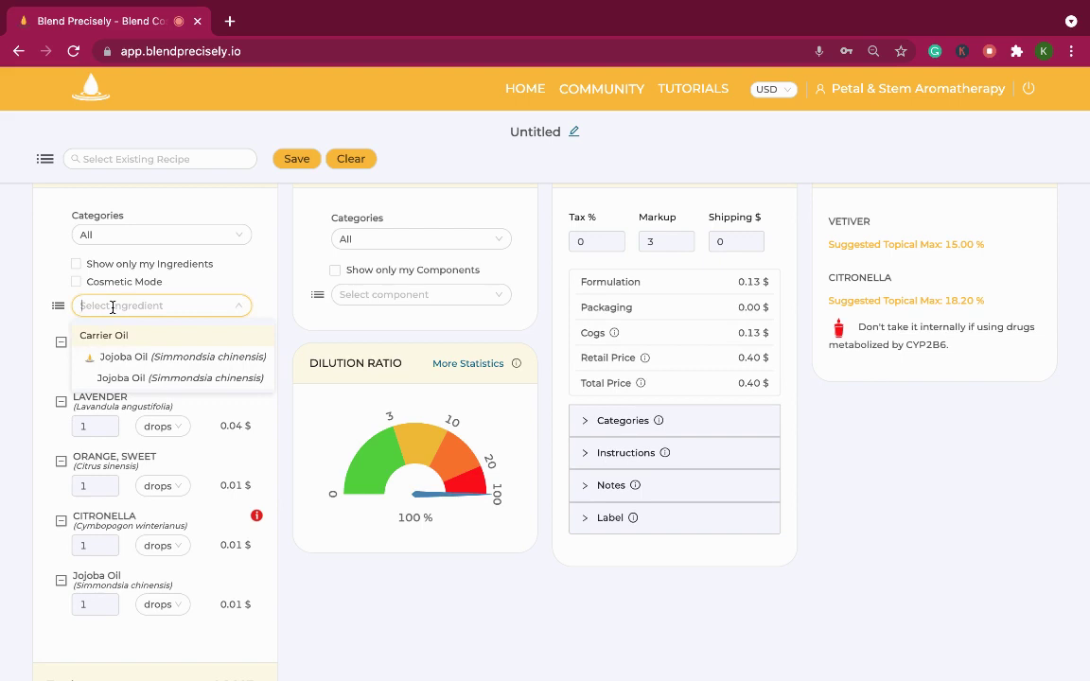
type("kombo")
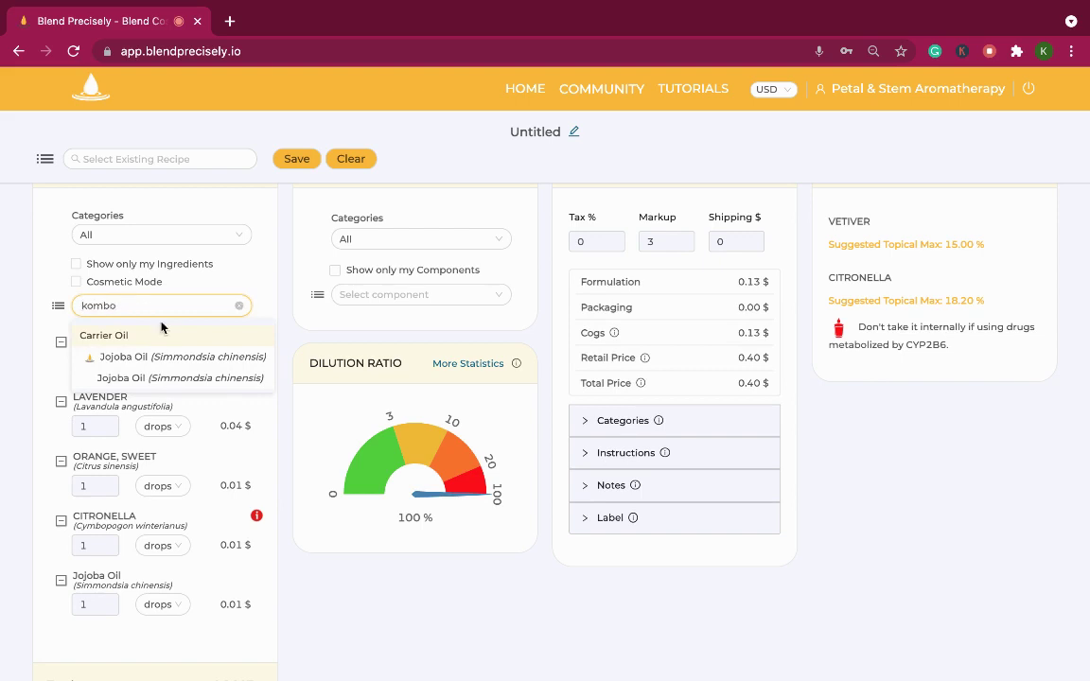
left_click(151, 359)
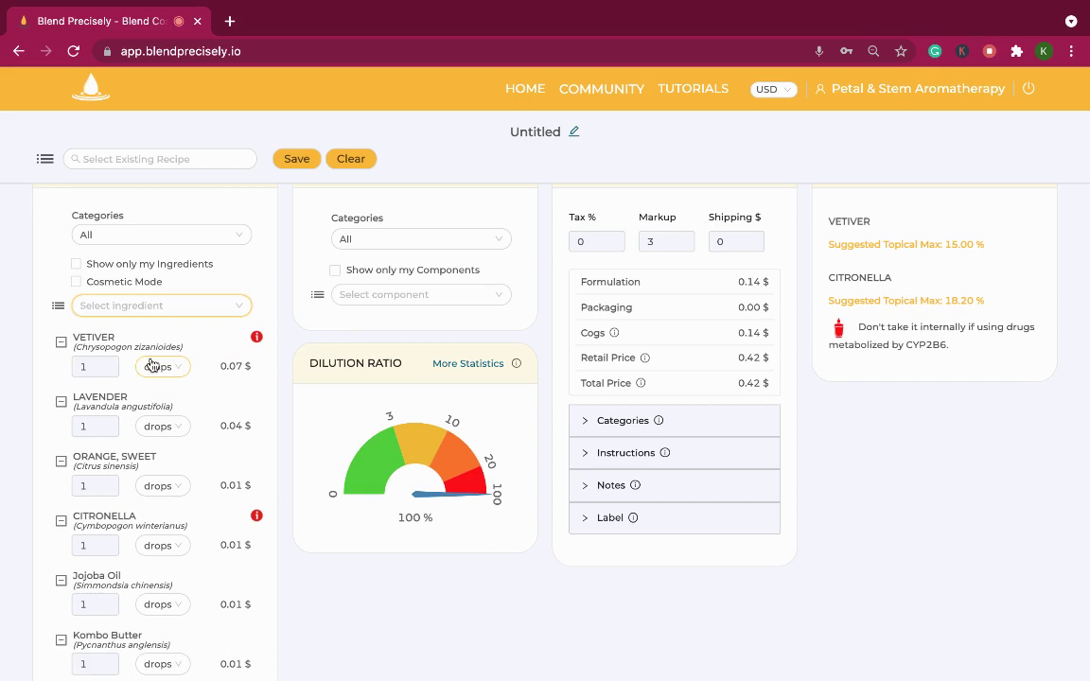
Add Beeswax (Cera flava) to the formulation.
left_click(125, 306)
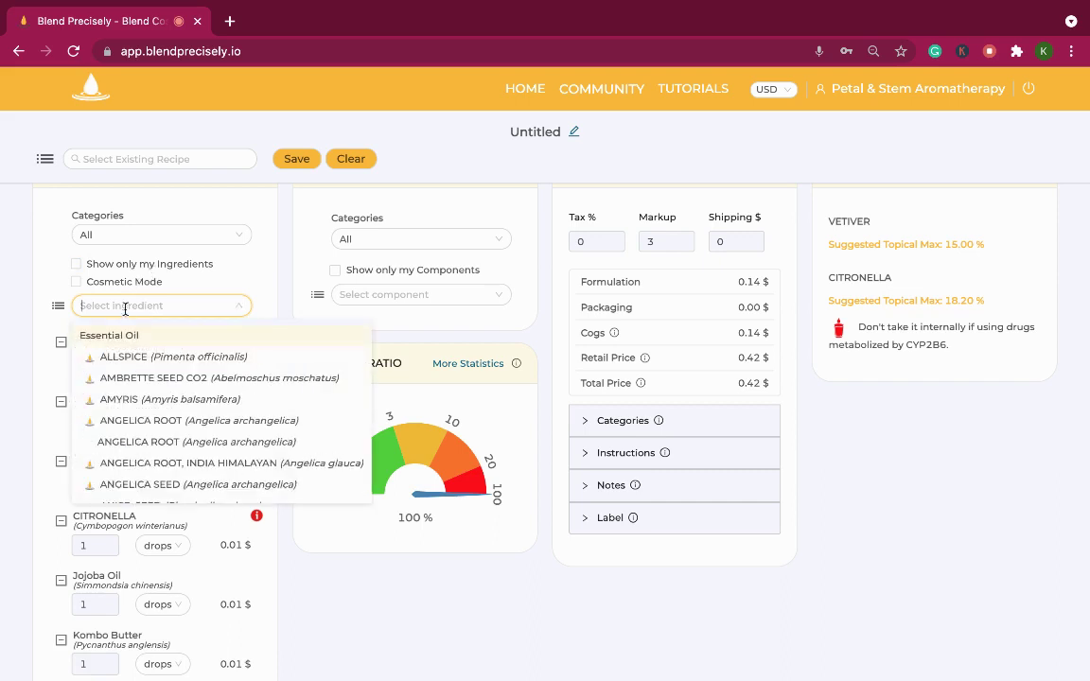
type("beeswax")
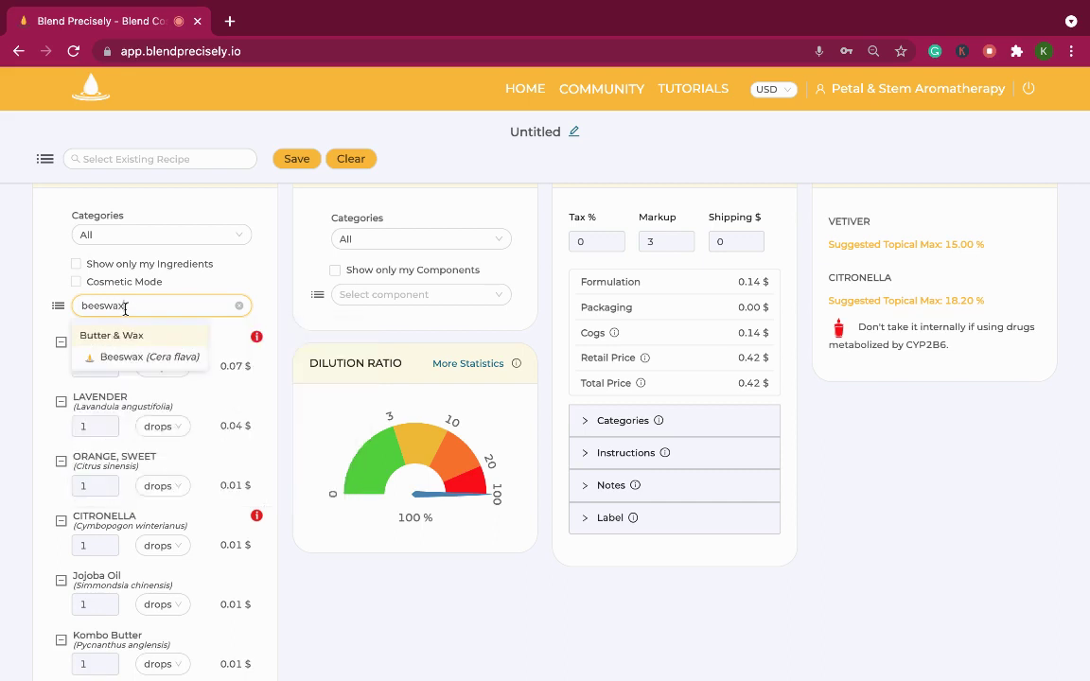
left_click(118, 355)
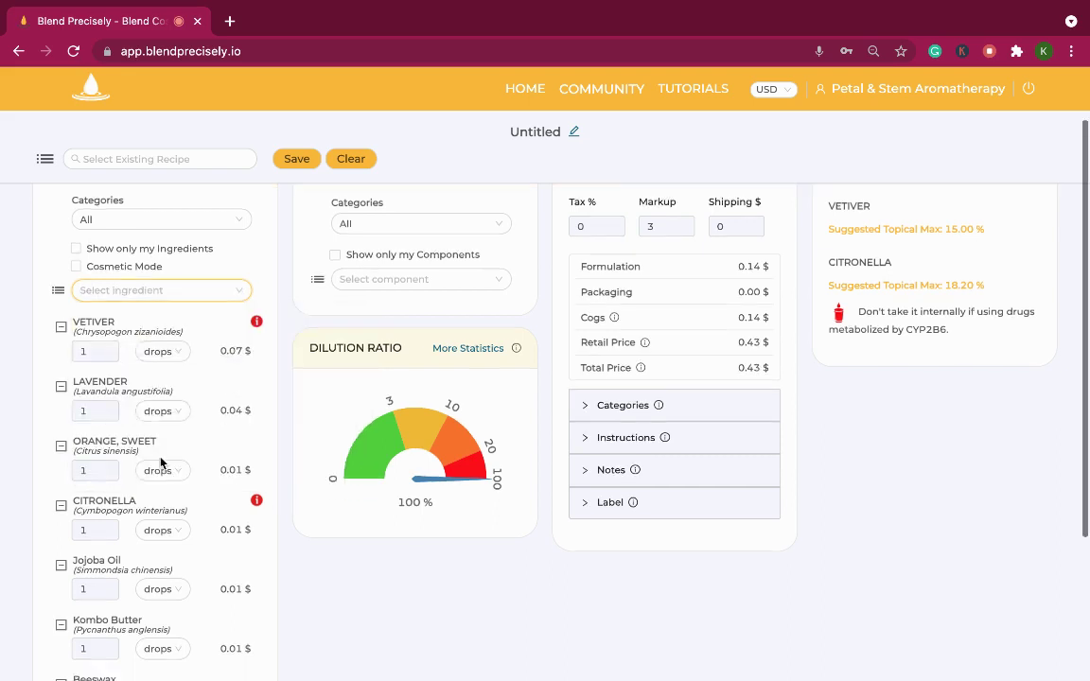
Set the vetiver quantity to 12 drops and the lavender quantity to 14 drops.
scroll(161, 462, "down", 2)
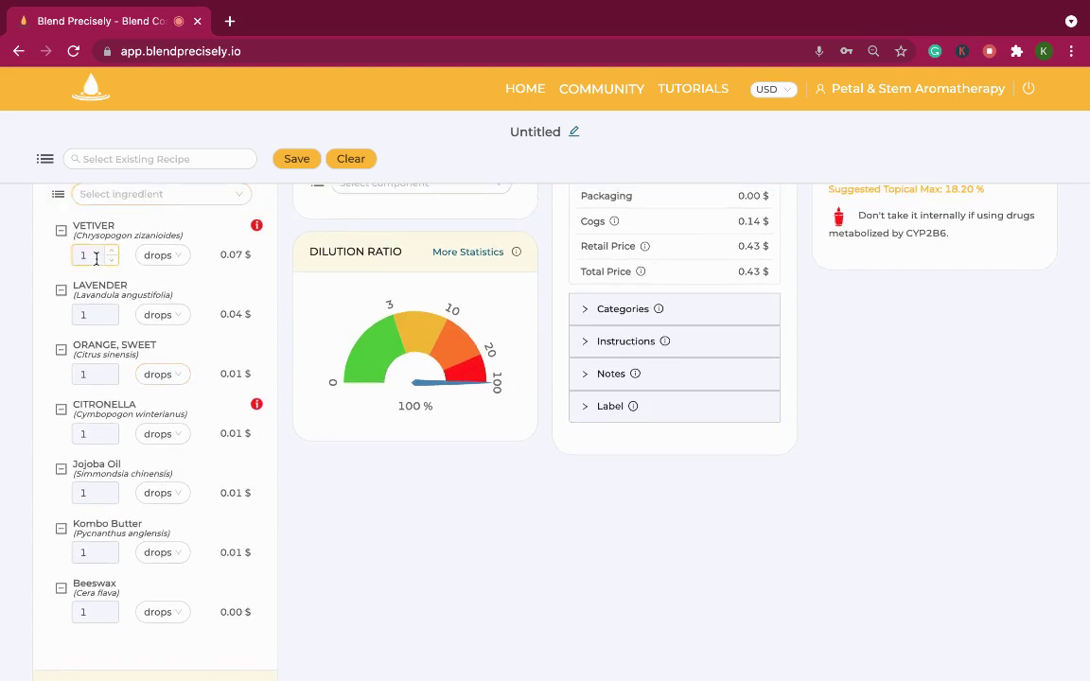
type("2")
type("4")
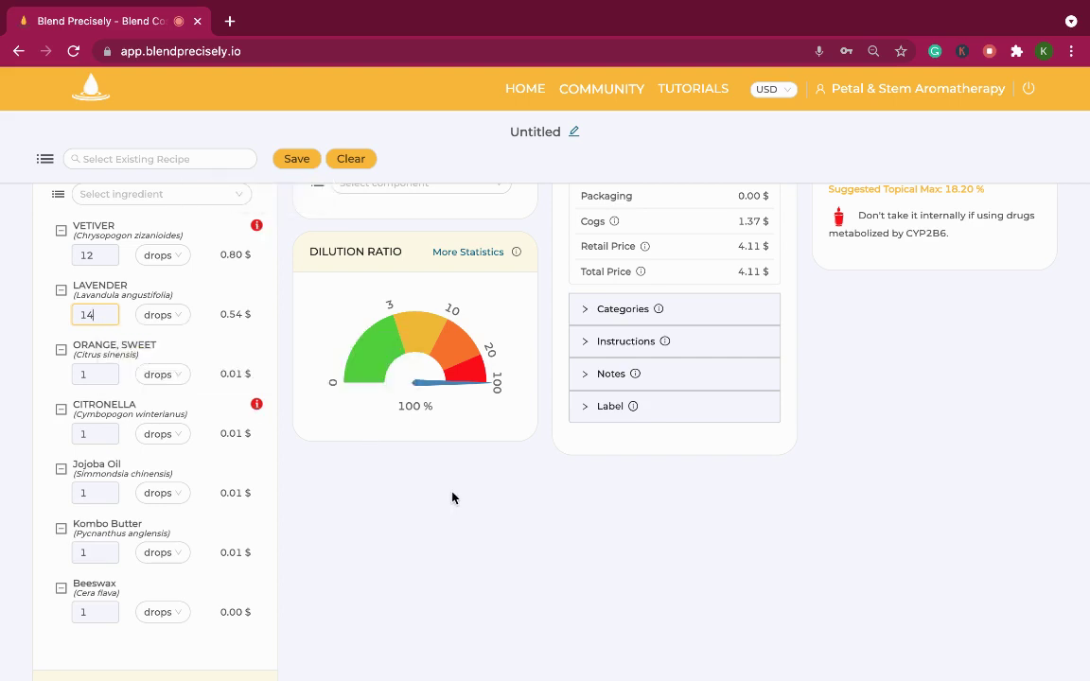
Set the sweet orange quantity to 14 drops and the citronella quantity to 20 drops.
scroll(452, 499, "up", 3)
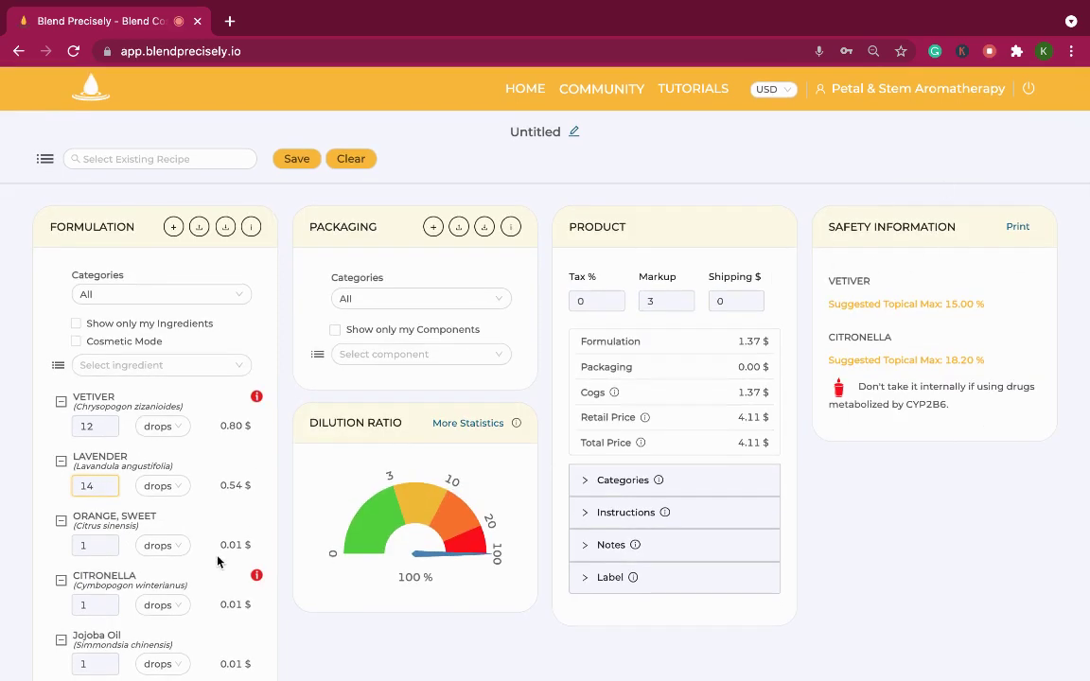
scroll(217, 561, "down", 5)
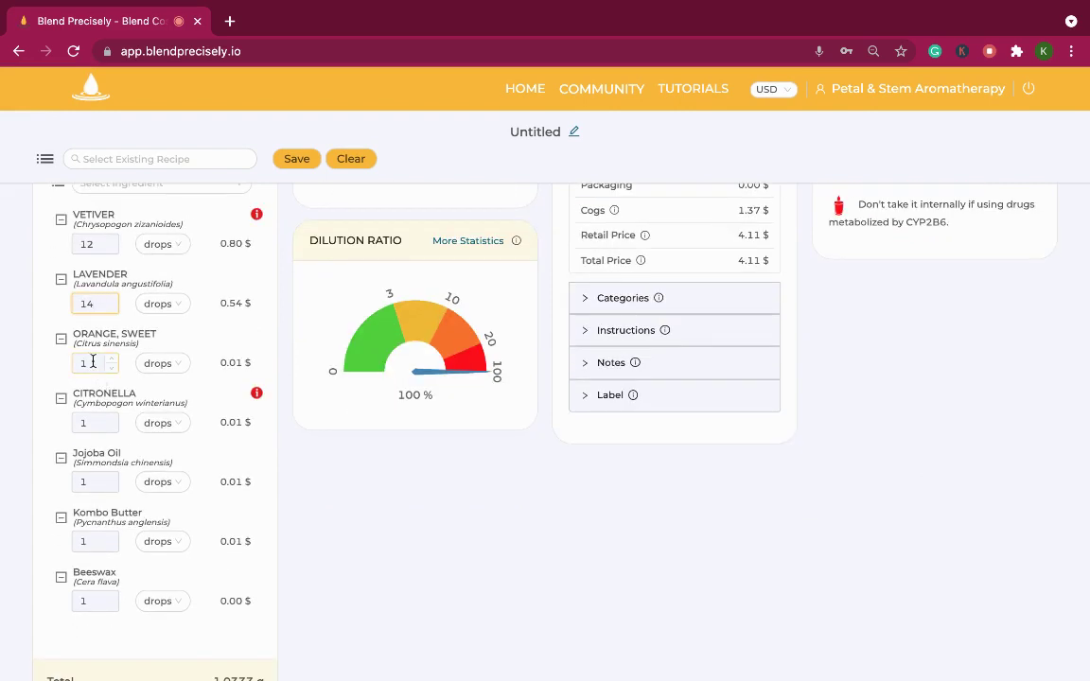
left_click(92, 362)
type("4")
left_click(94, 422)
key("BackSpace")
type("20")
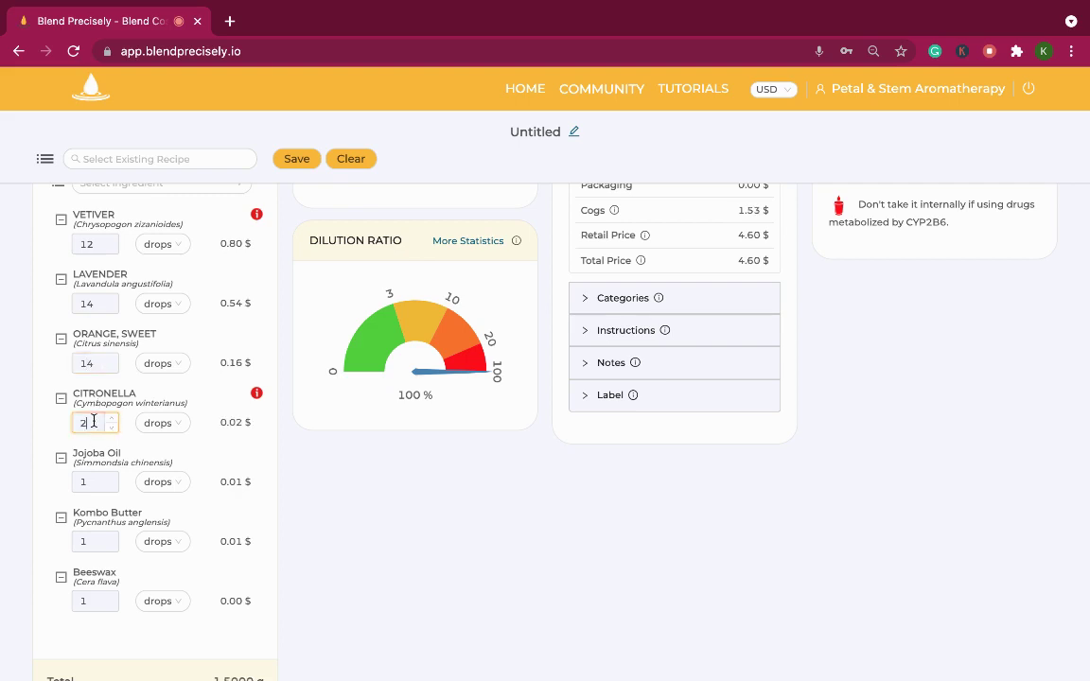
Set the jojoba oil amount to 60 ml.
left_click(102, 482)
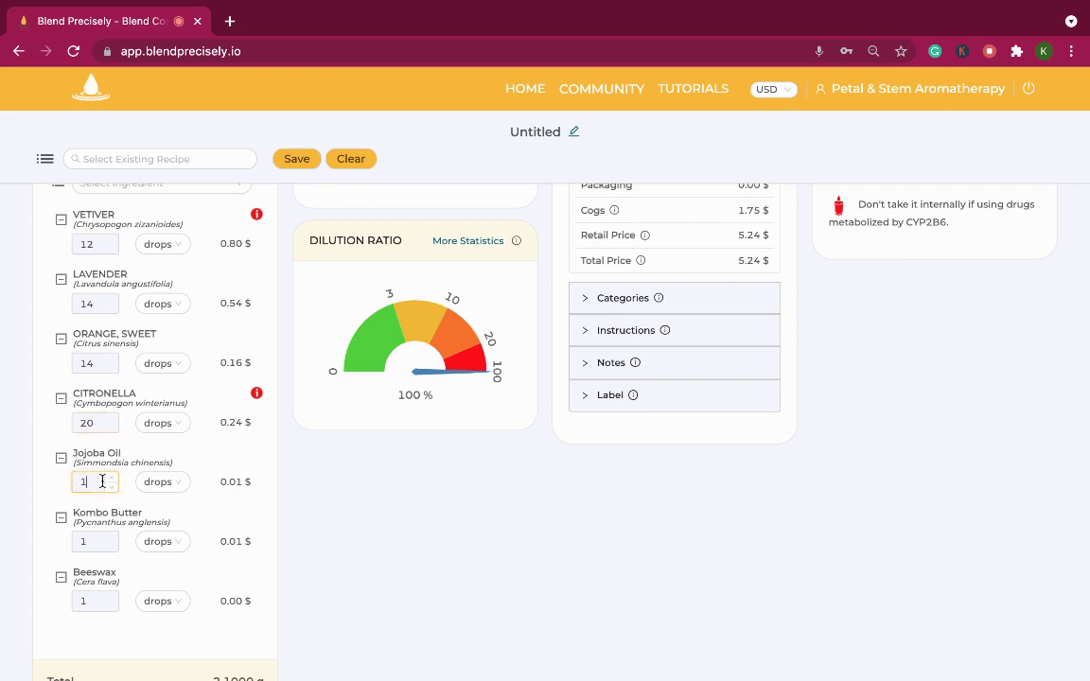
key("BackSpace")
type("60")
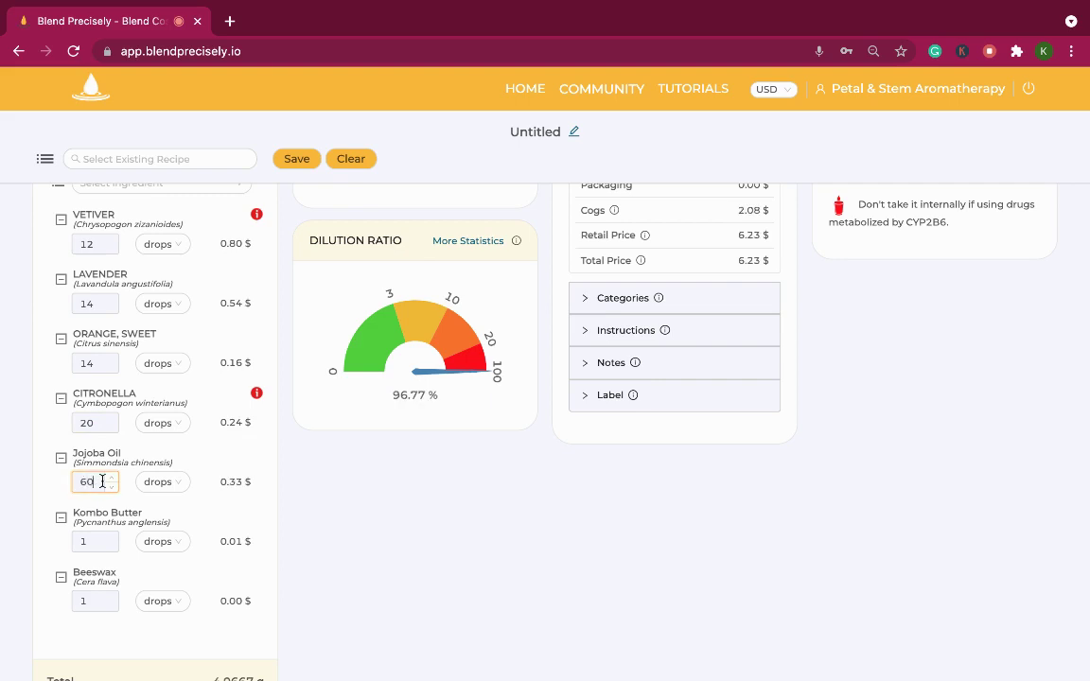
left_click(160, 481)
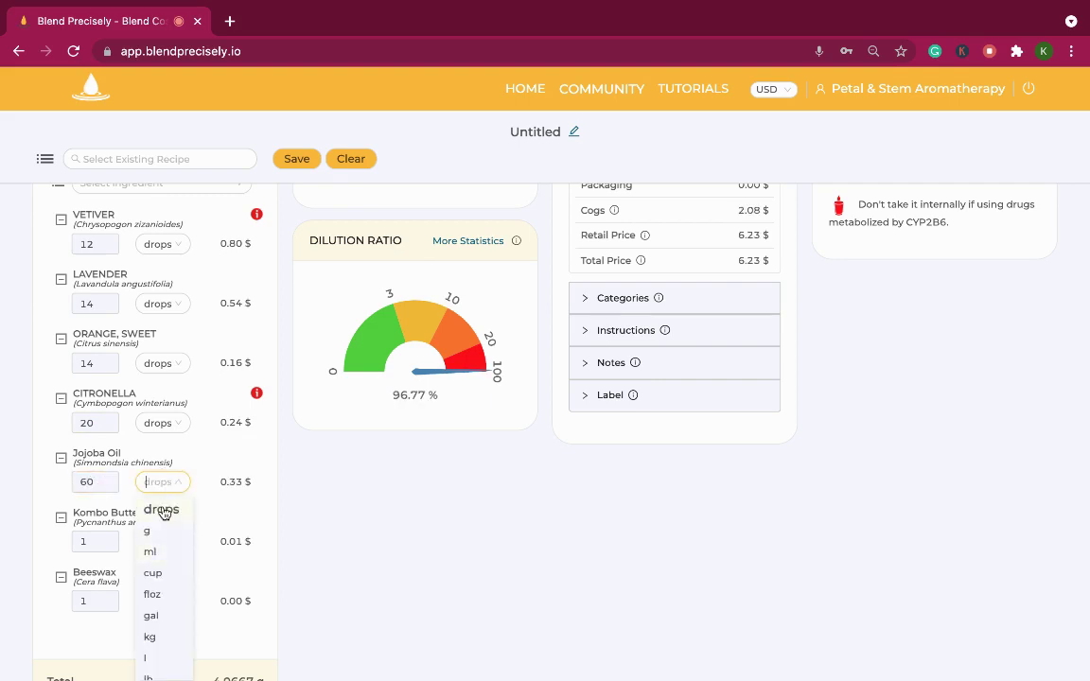
left_click(153, 553)
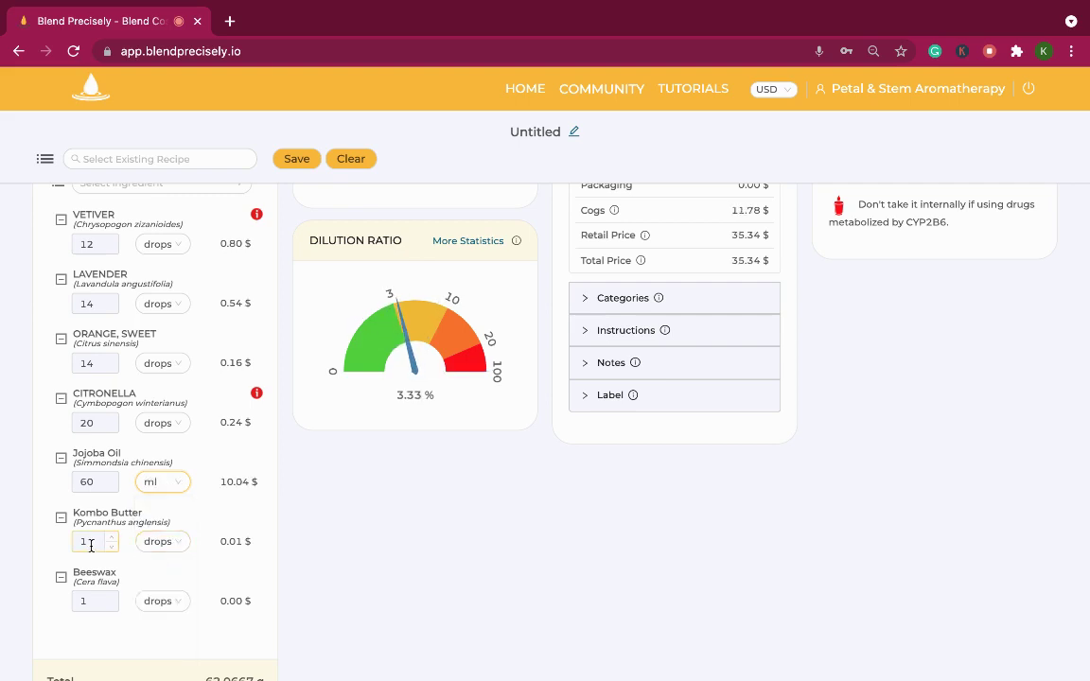
Set the kombo butter amount to 56 g.
key("BackSpace")
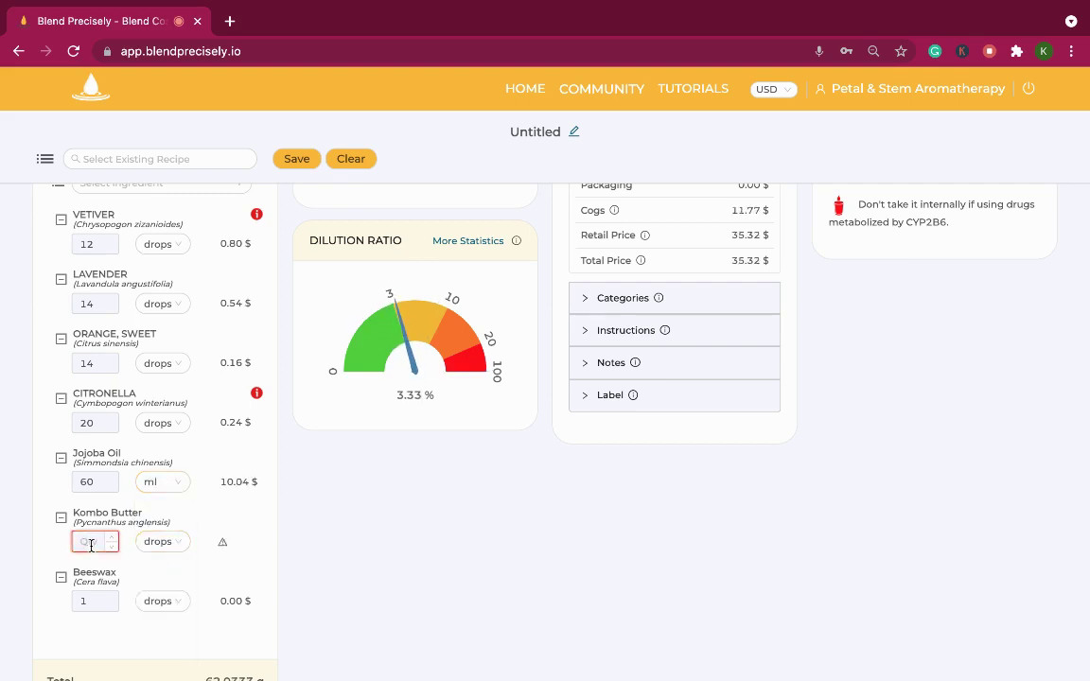
type("56")
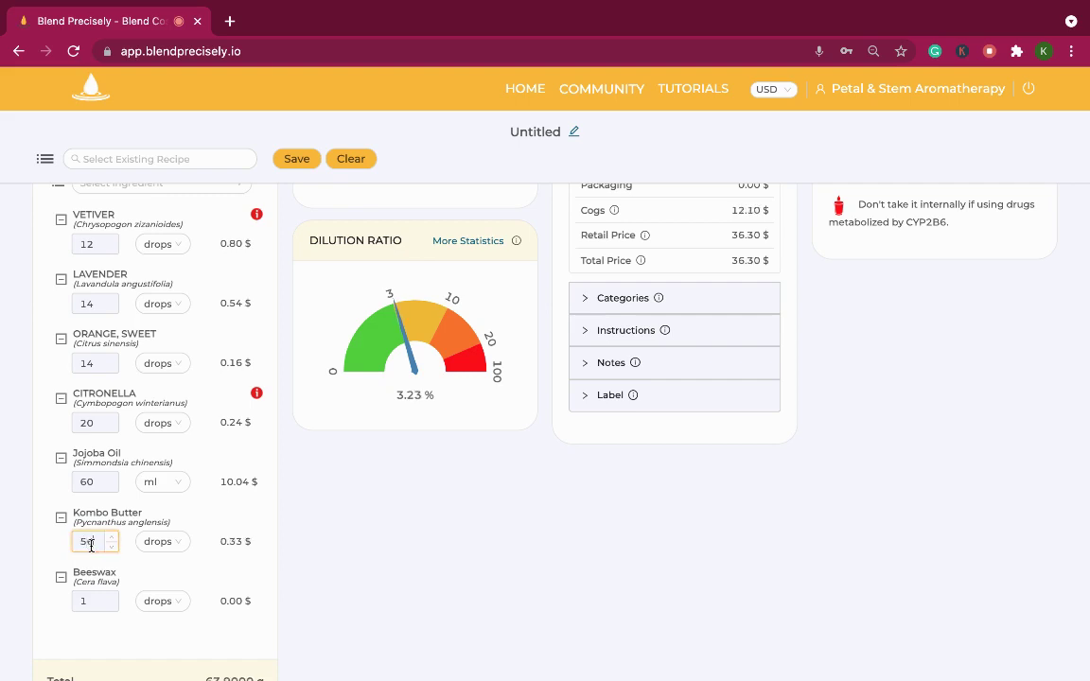
left_click(163, 541)
left_click(150, 591)
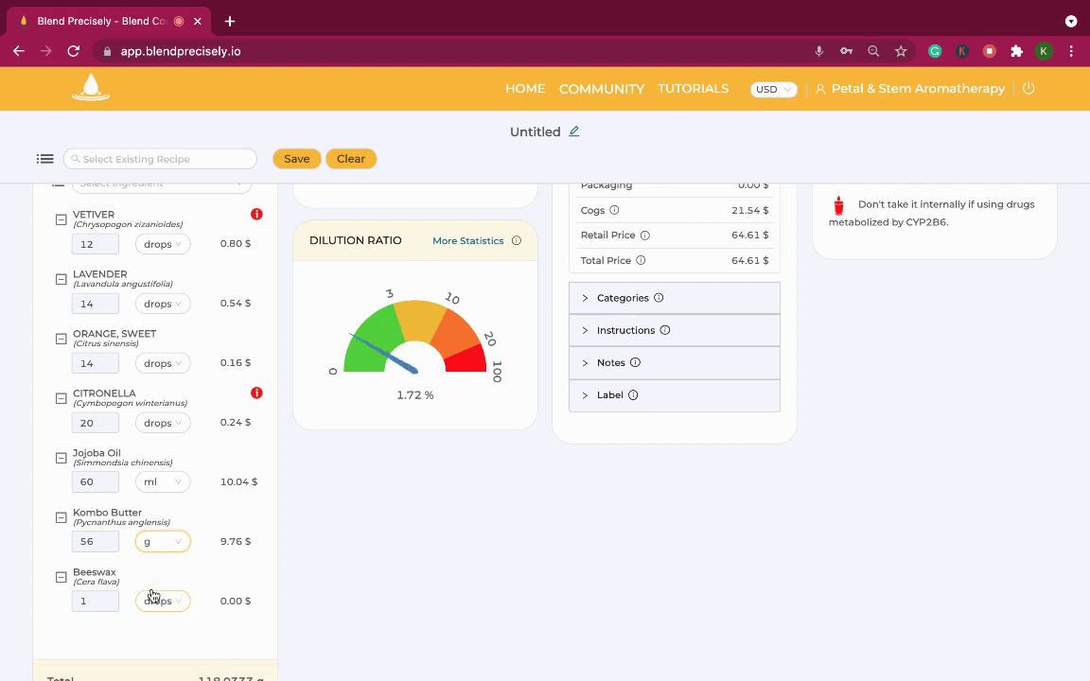
Set the beeswax amount to 14 g.
left_click(97, 602)
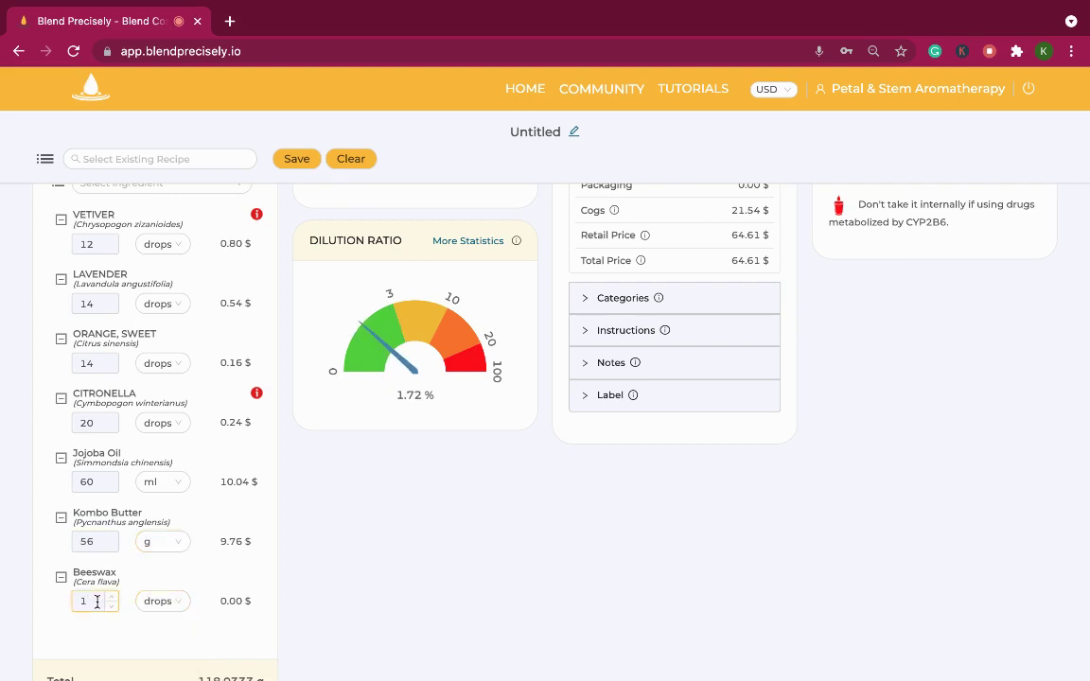
key("BackSpace")
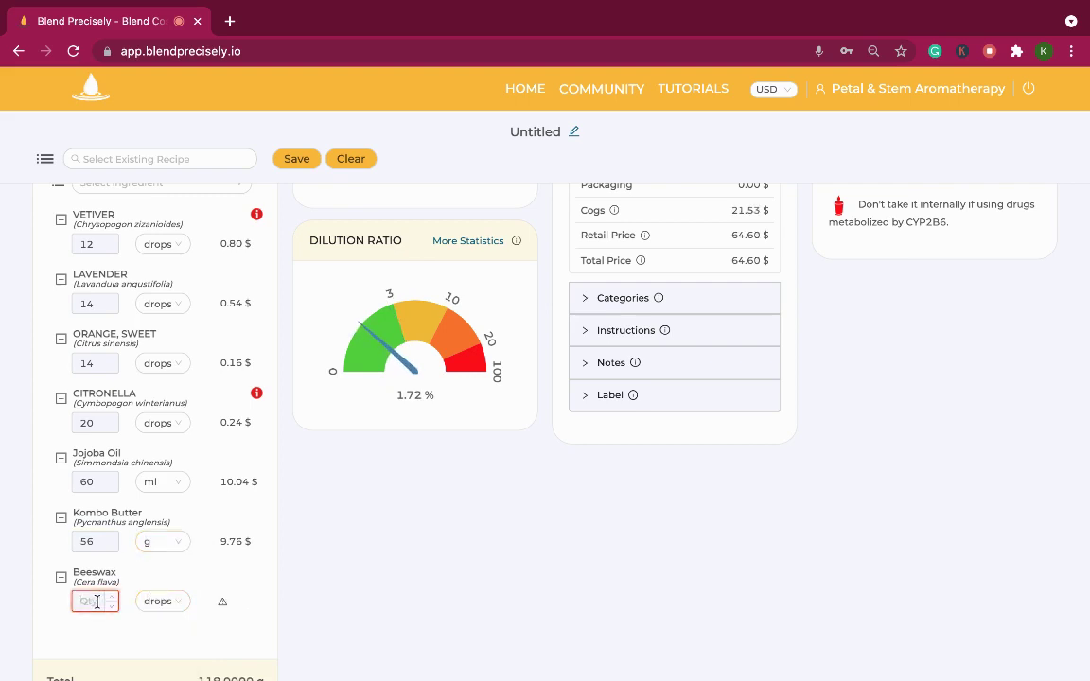
type("14")
left_click(162, 602)
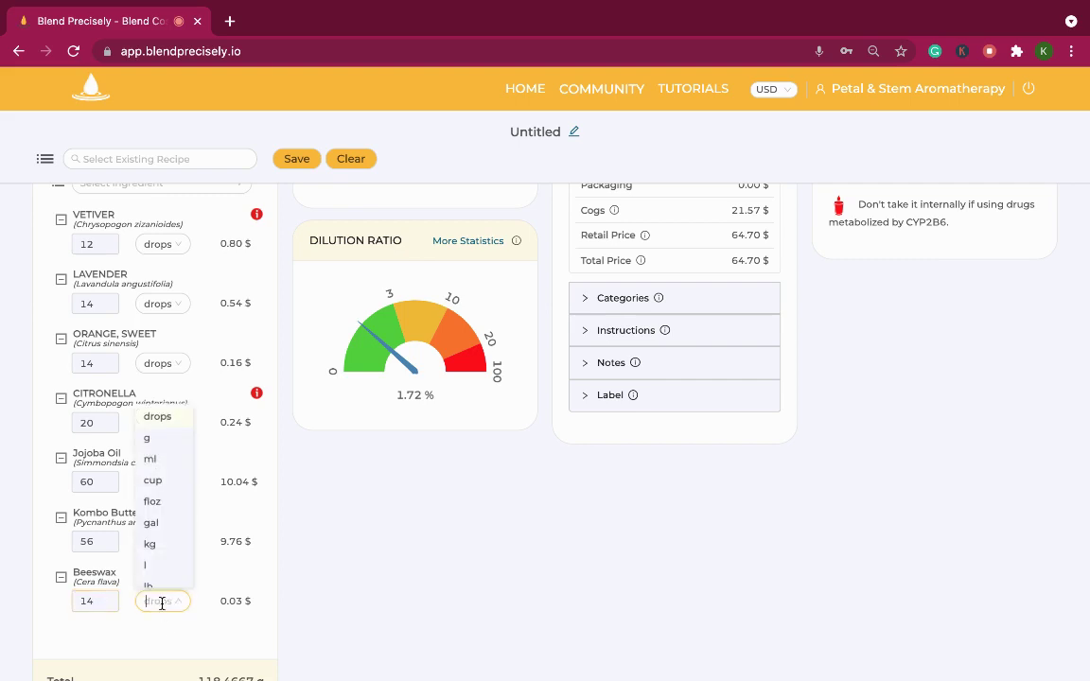
left_click(157, 430)
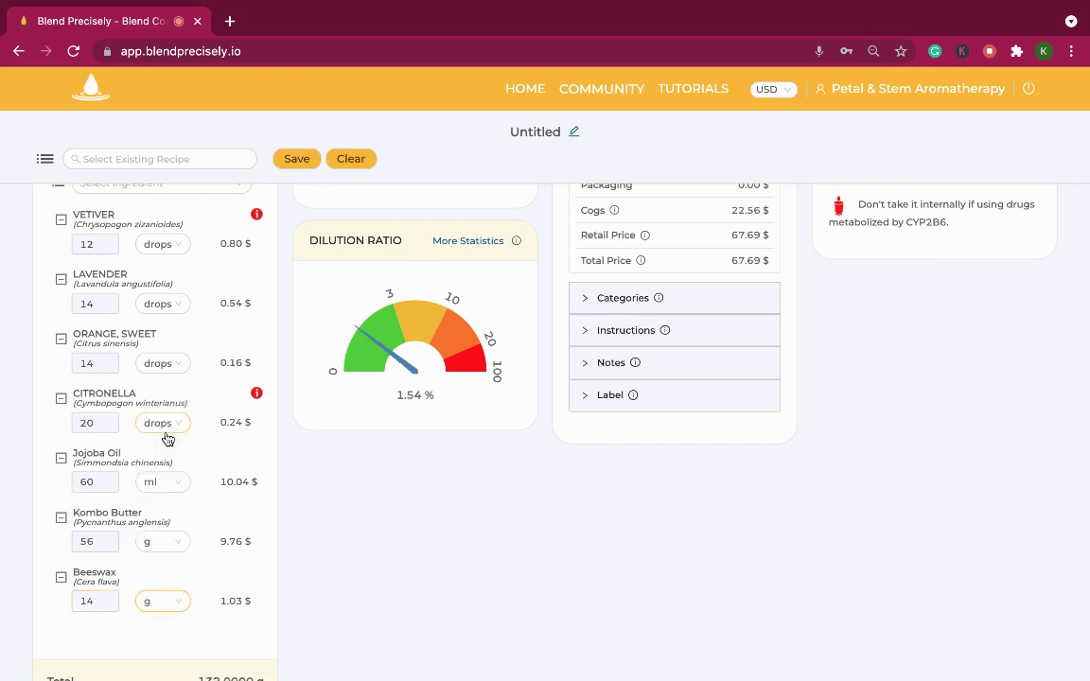
Look through the packaging containers, search for "pet" and add the PET & Lid (250g) container to the recipe.
scroll(274, 640, "down", 1)
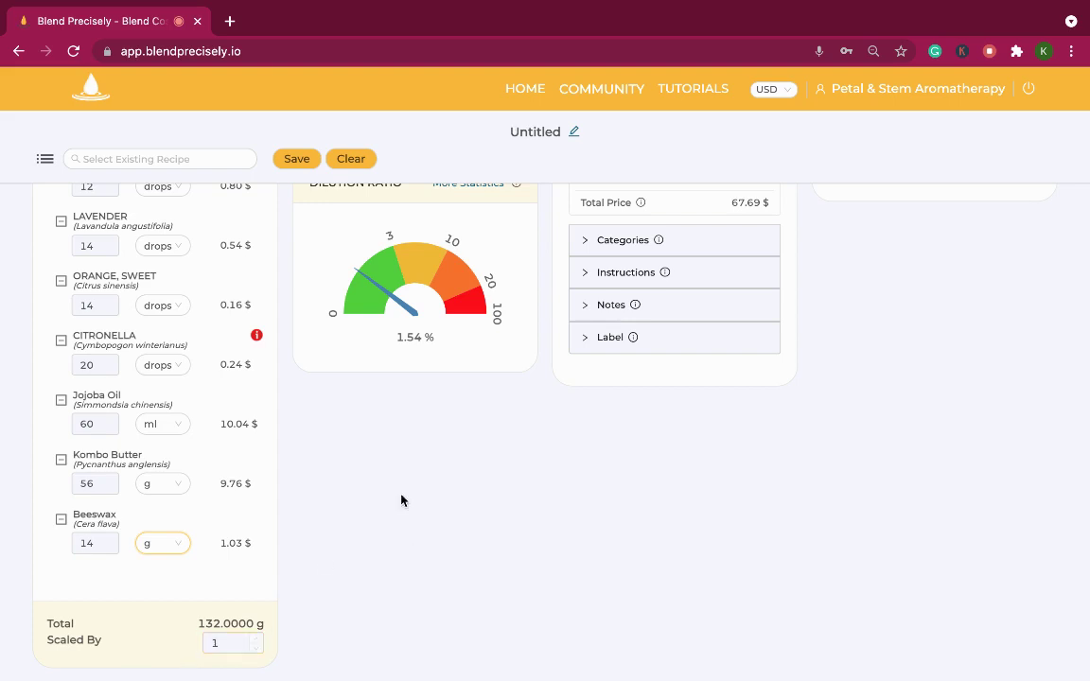
scroll(402, 501, "up", 5)
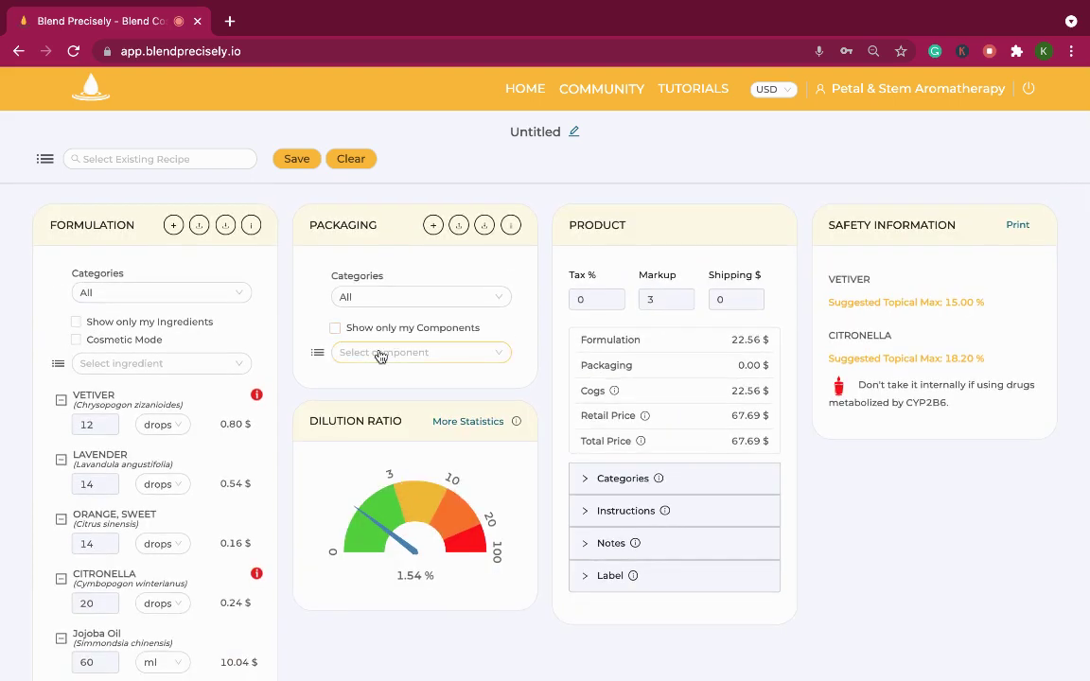
left_click(380, 354)
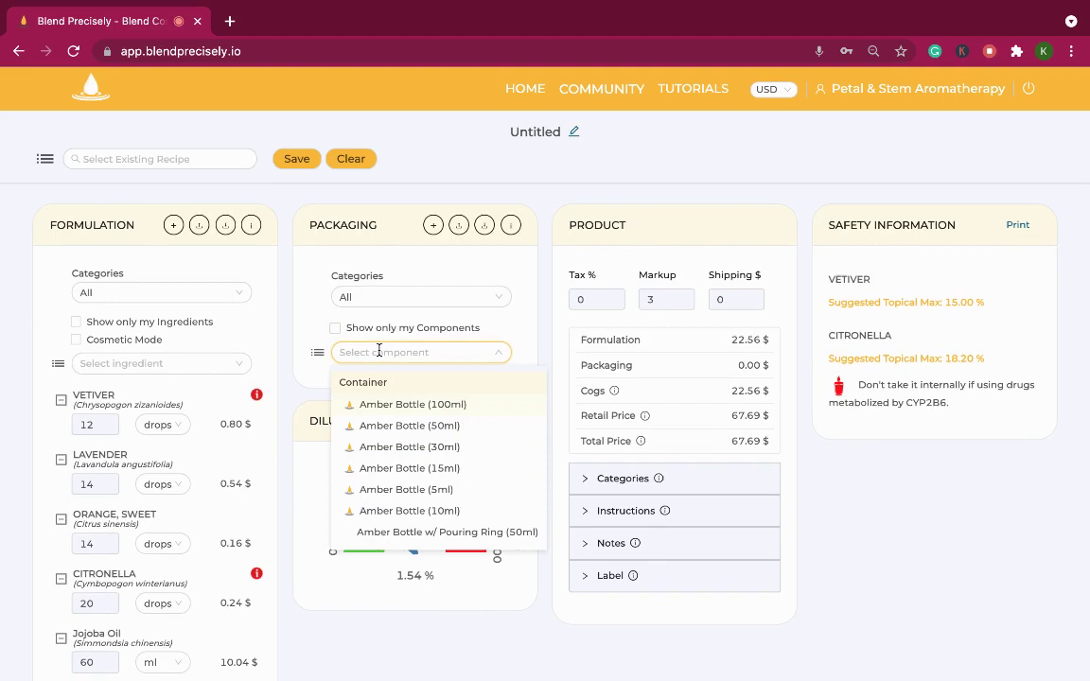
scroll(301, 462, "down", 3)
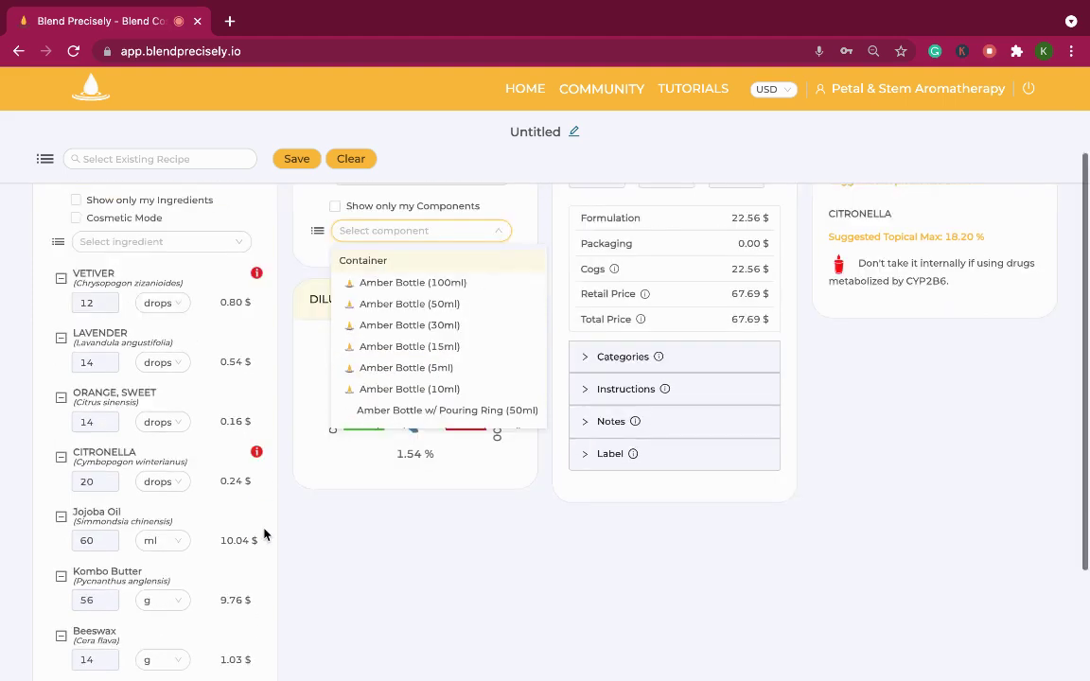
scroll(268, 531, "up", 2)
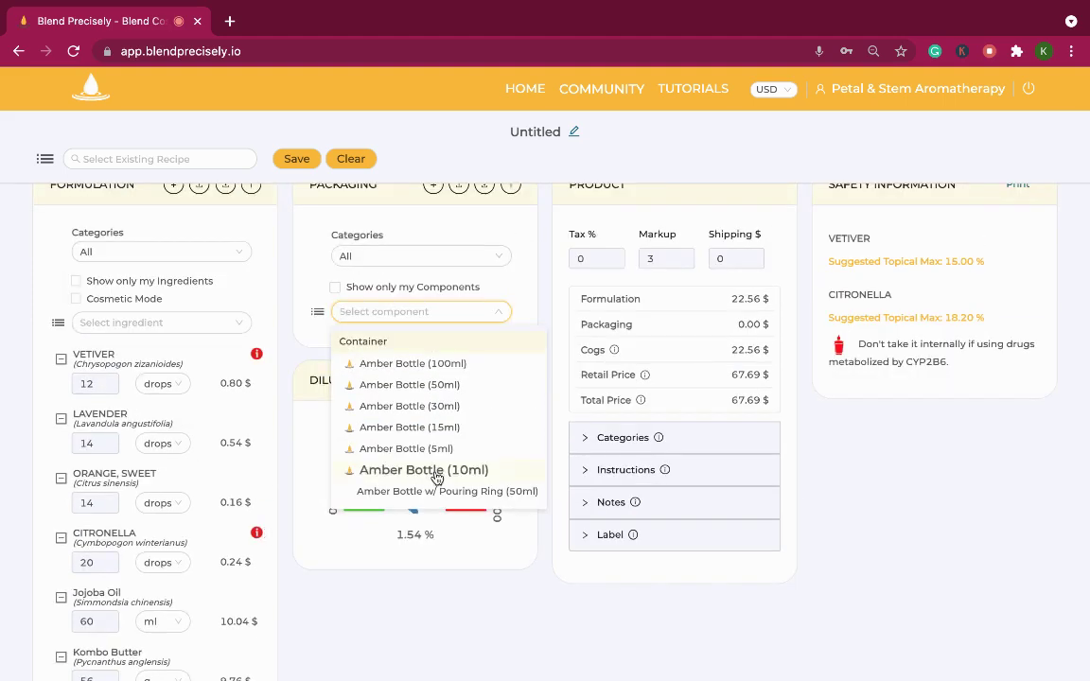
scroll(437, 478, "down", 1)
scroll(436, 478, "down", 2)
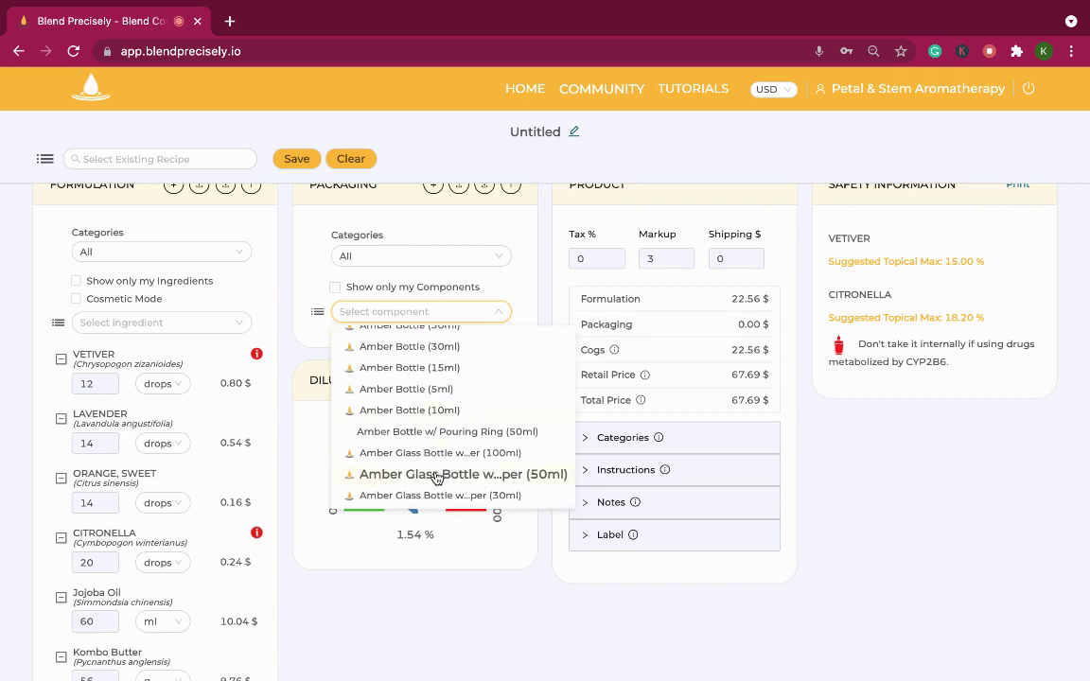
scroll(436, 477, "down", 4)
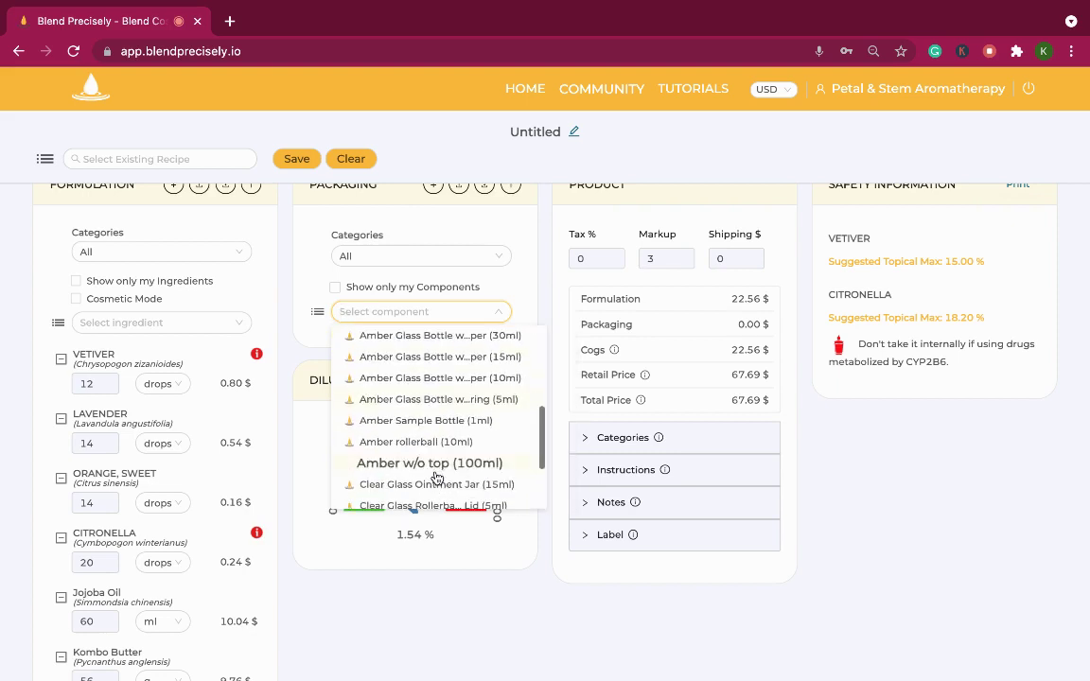
scroll(436, 478, "down", 2)
scroll(436, 477, "up", 5)
scroll(436, 478, "down", 2)
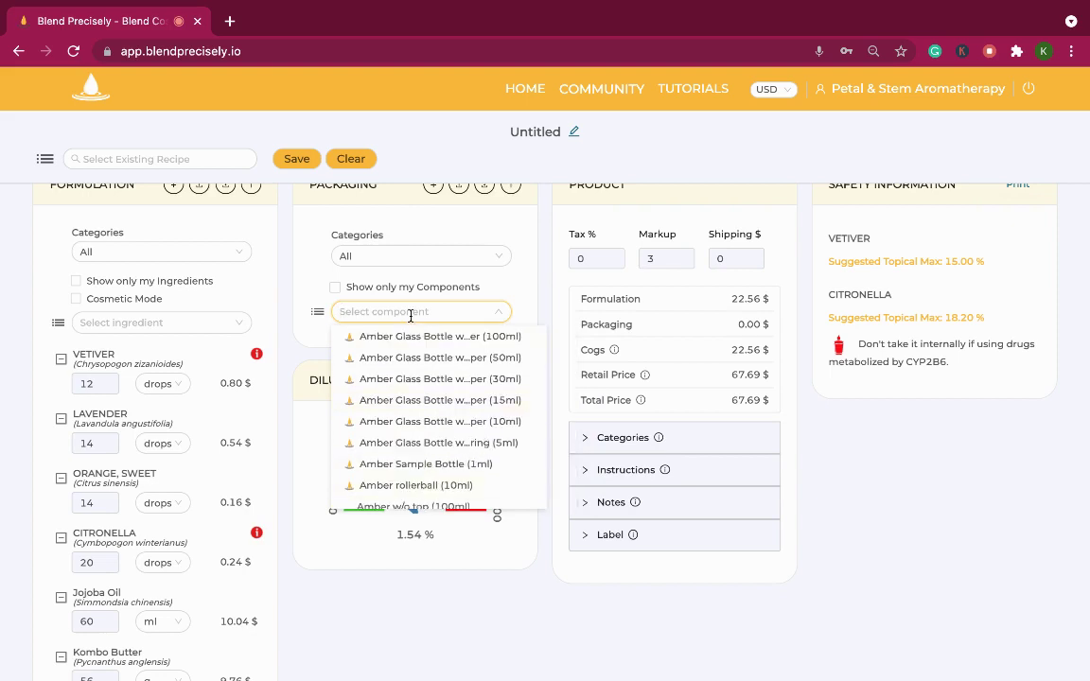
type("pet")
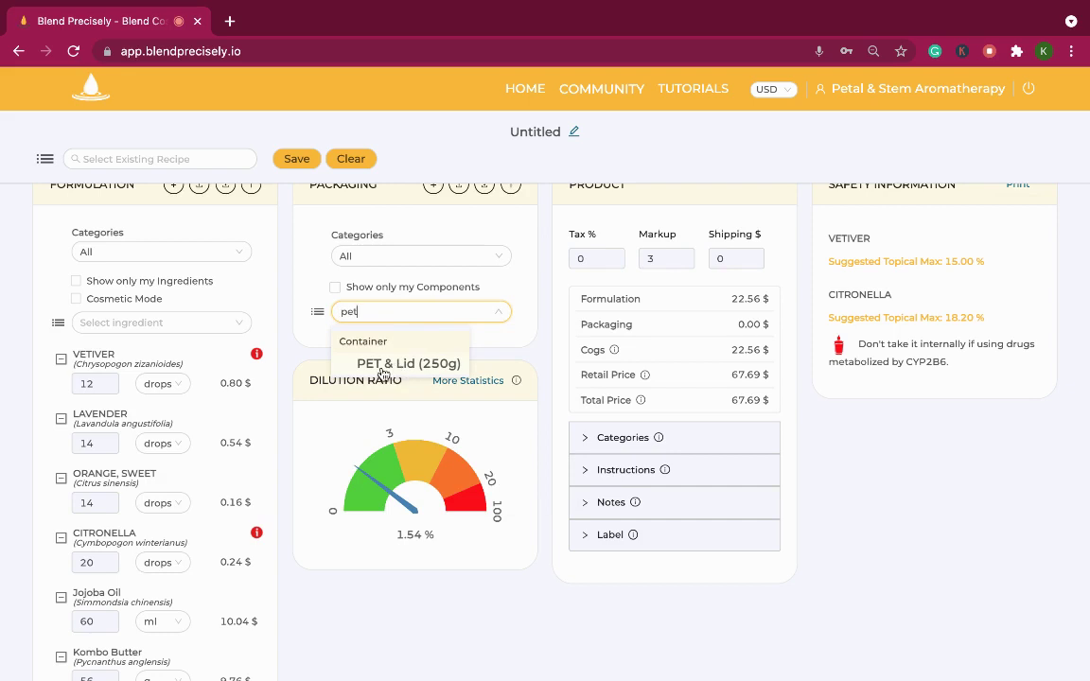
left_click(383, 366)
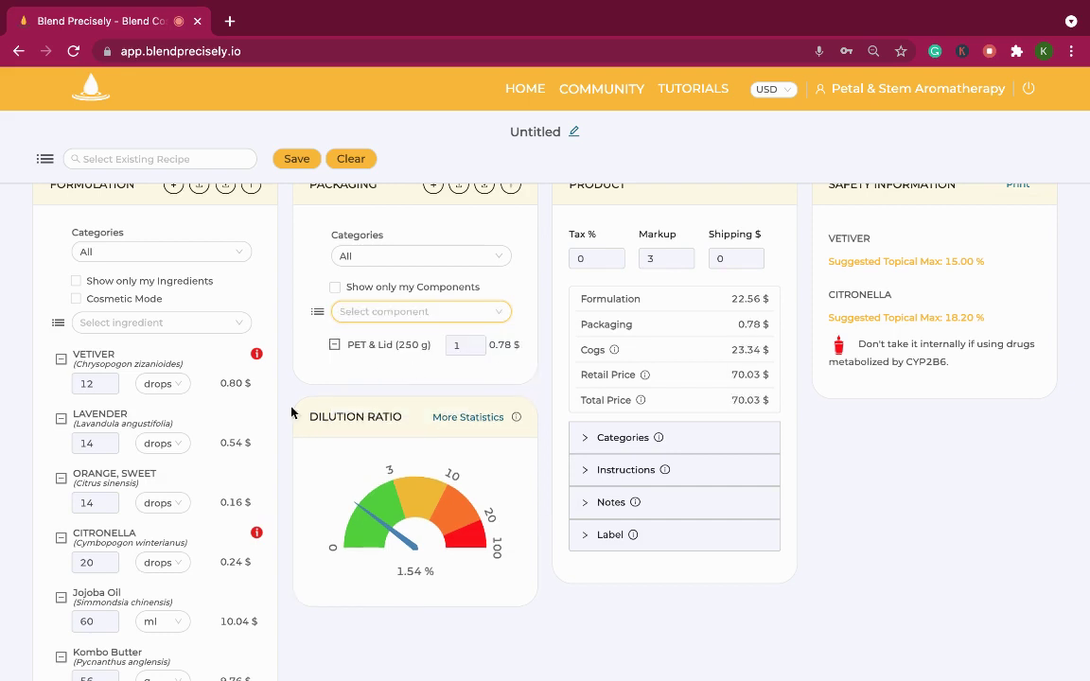
Review the formulation's total weight against the chosen container, along with the product costs and dilution ratio.
scroll(246, 660, "down", 5)
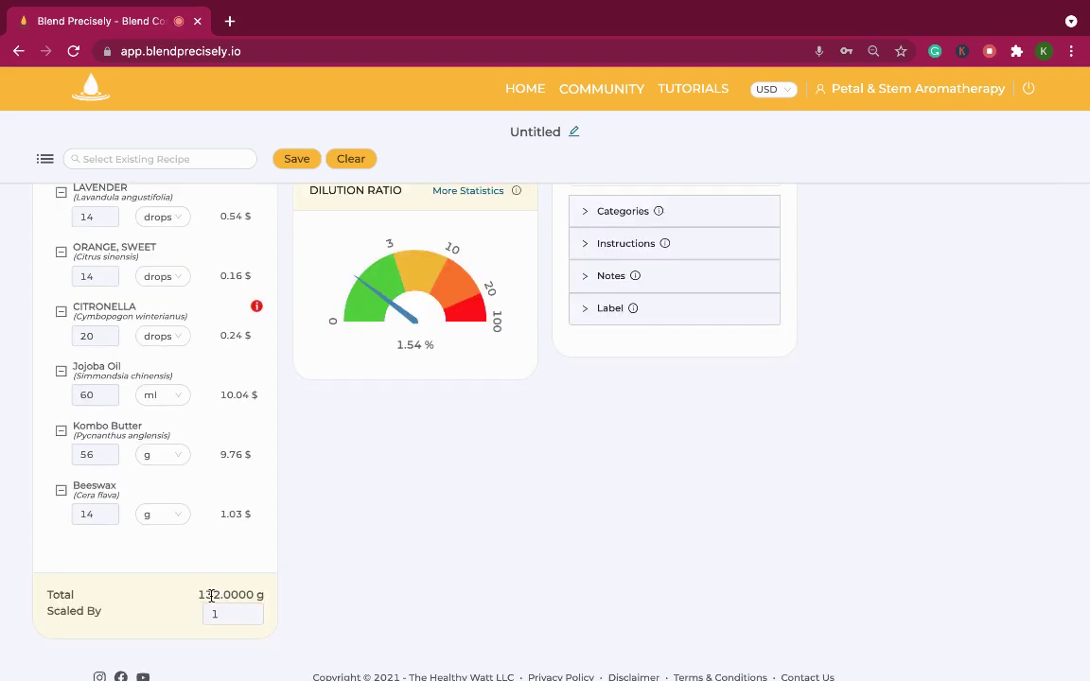
scroll(365, 474, "up", 4)
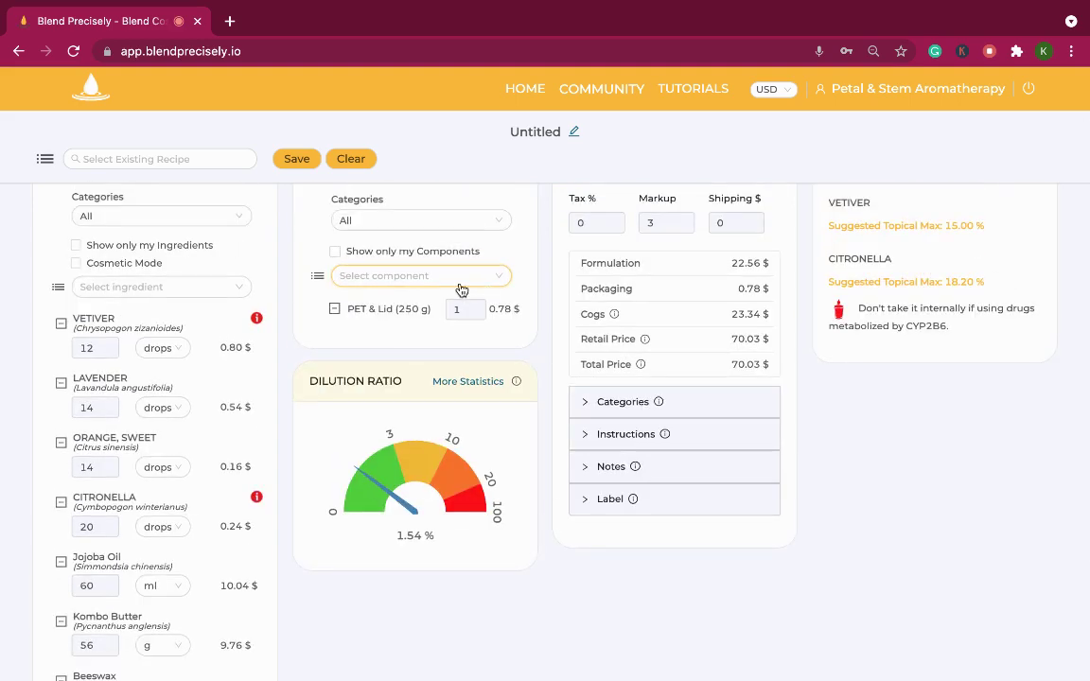
scroll(383, 324, "up", 1)
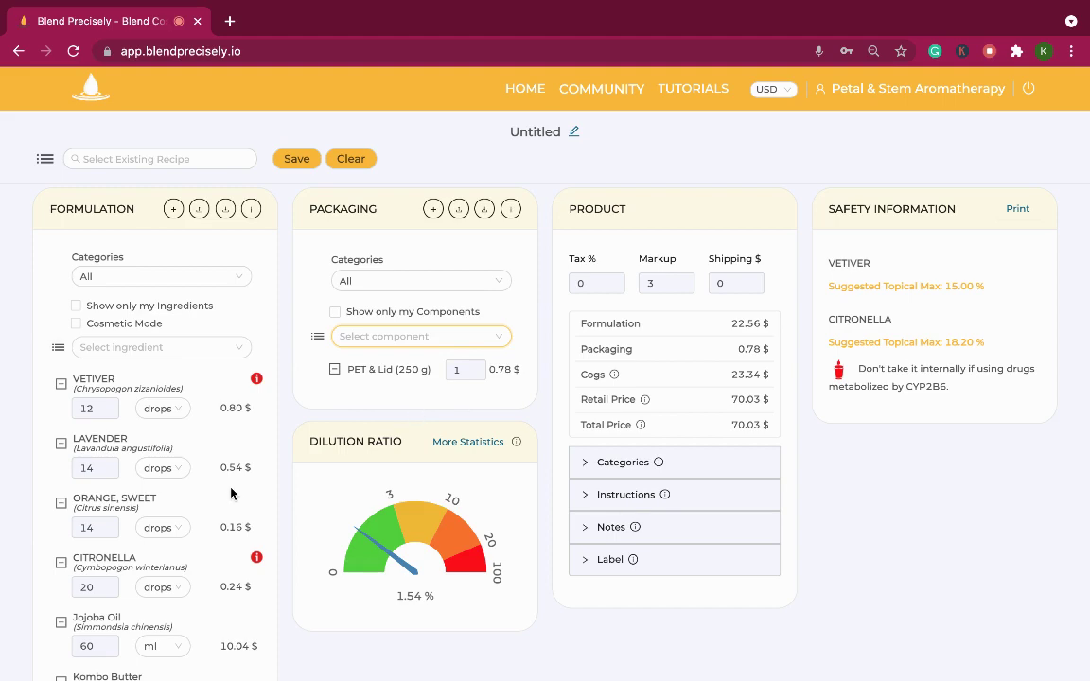
scroll(231, 492, "down", 5)
scroll(227, 496, "down", 1)
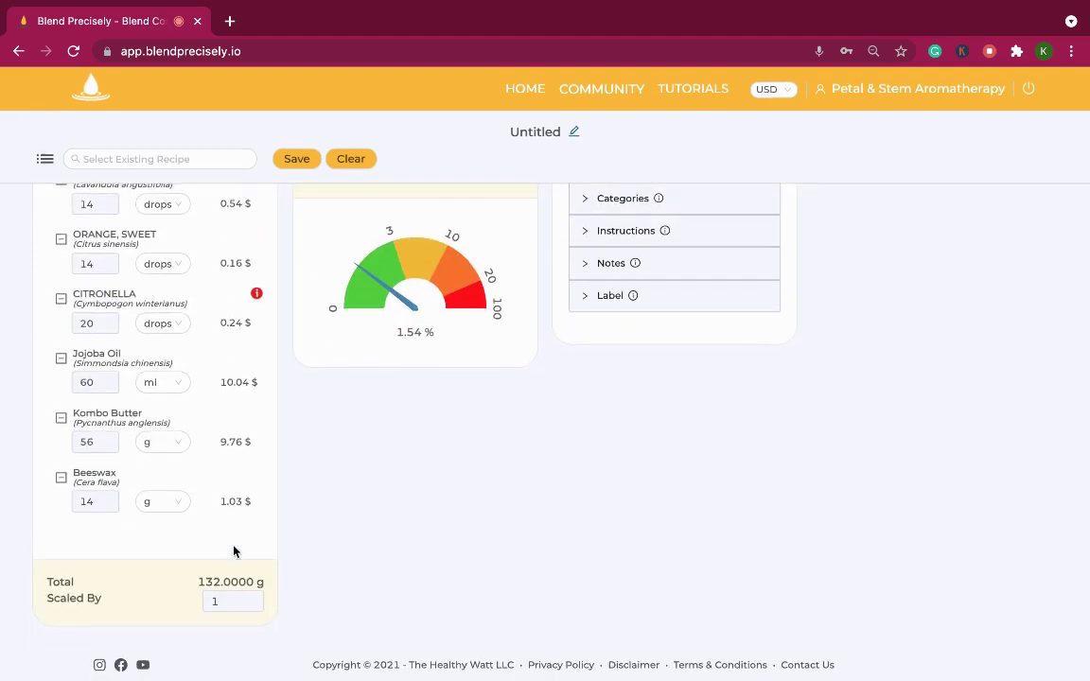
scroll(327, 509, "up", 5)
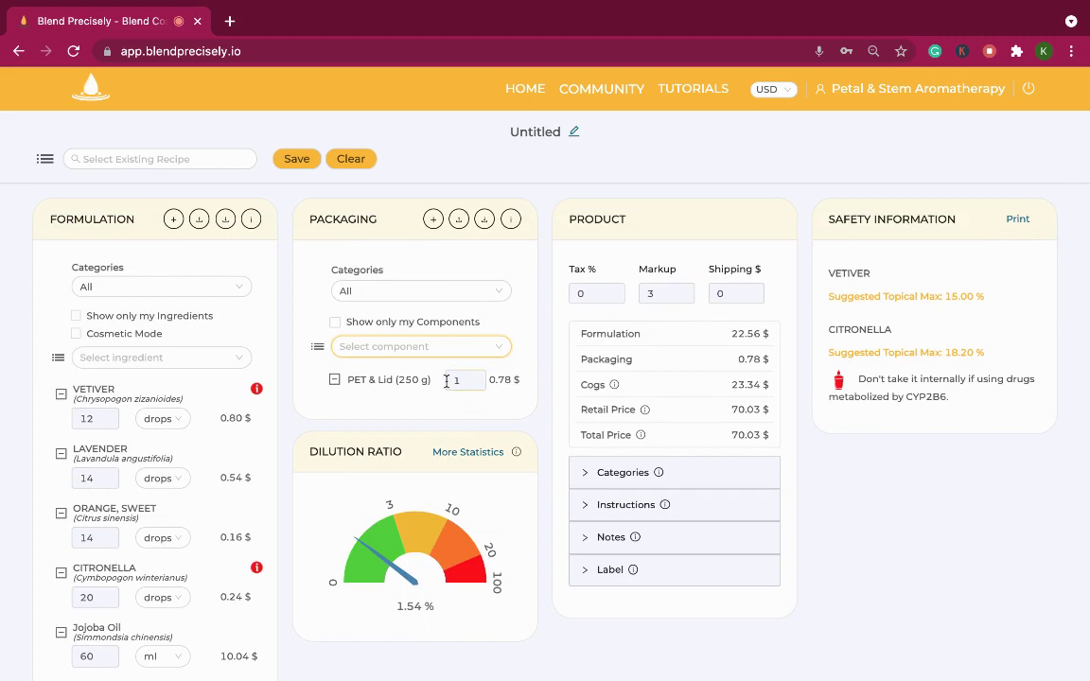
scroll(453, 516, "down", 2)
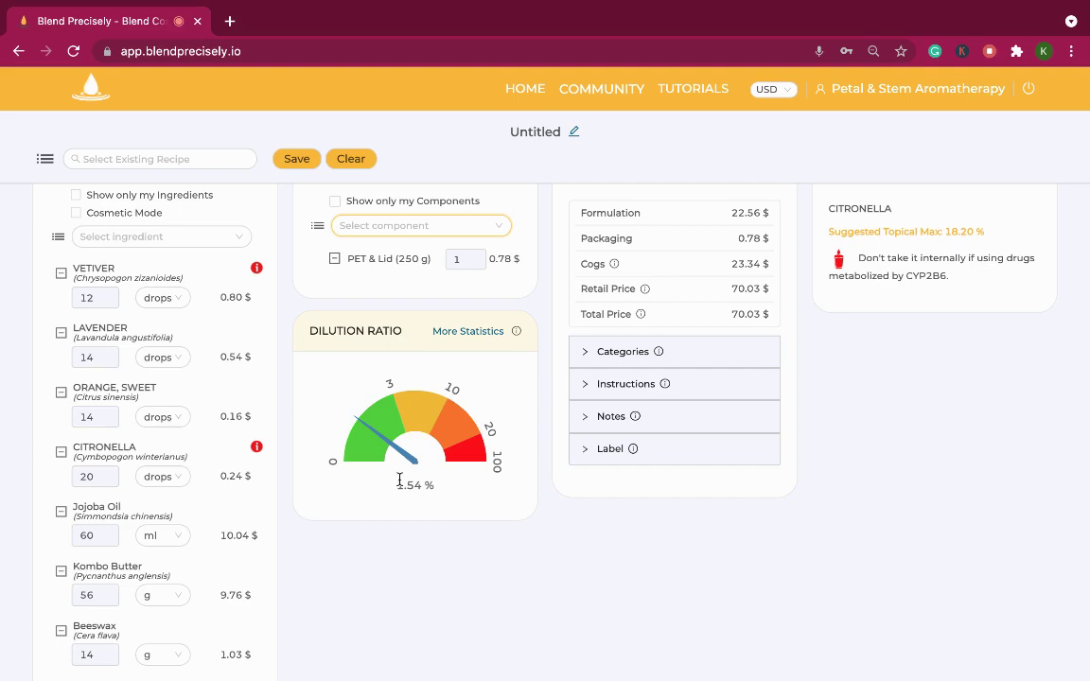
Open the blend's detailed statistics and review the blend percentages, plant parts, notes, families and chakras, and close them.
left_click(461, 332)
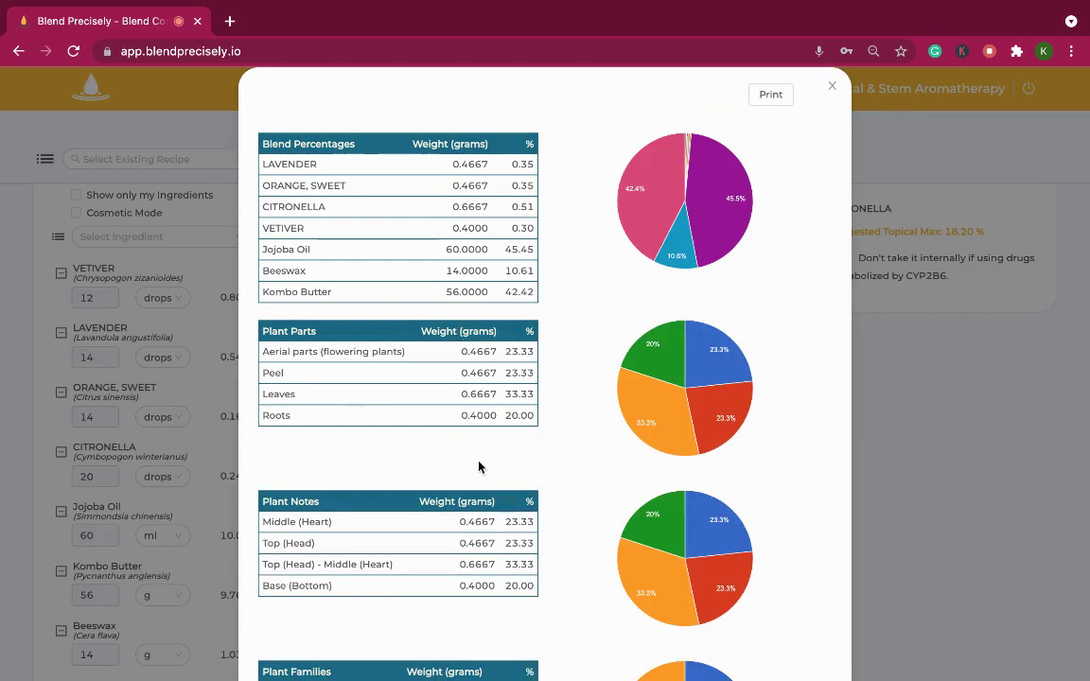
scroll(479, 466, "down", 1)
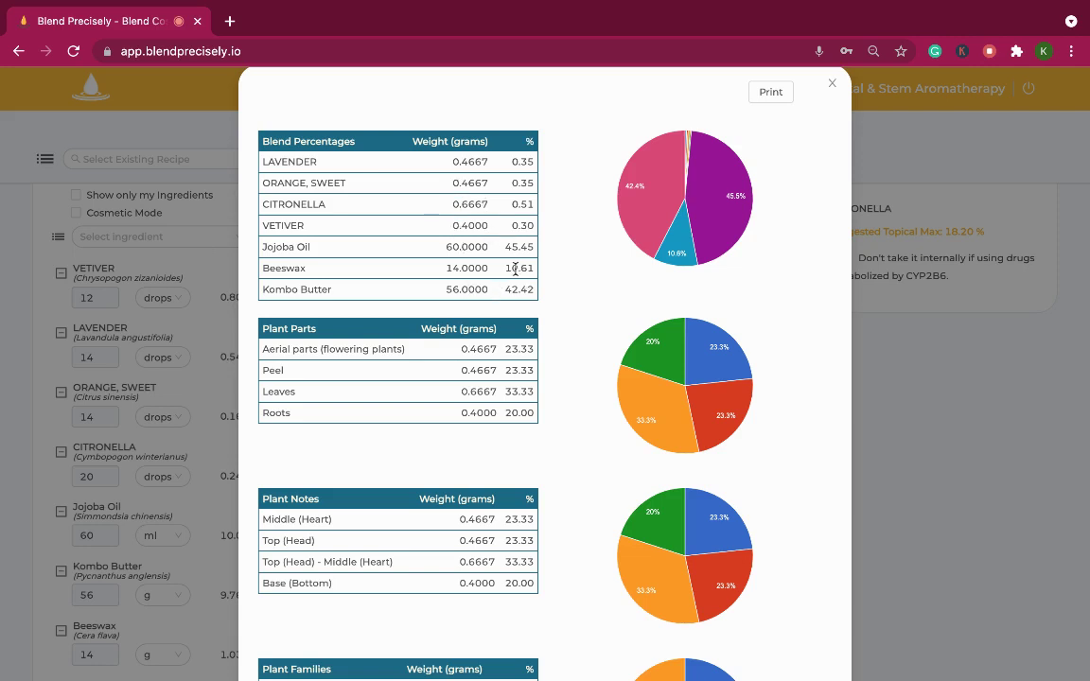
scroll(545, 268, "down", 2)
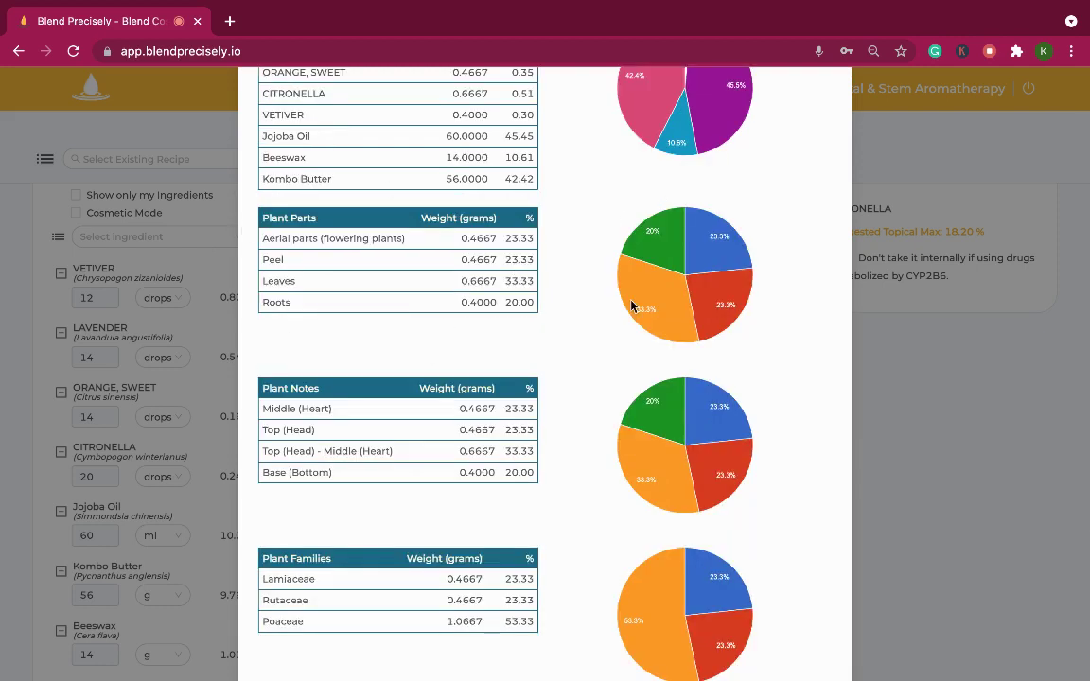
scroll(452, 327, "down", 1)
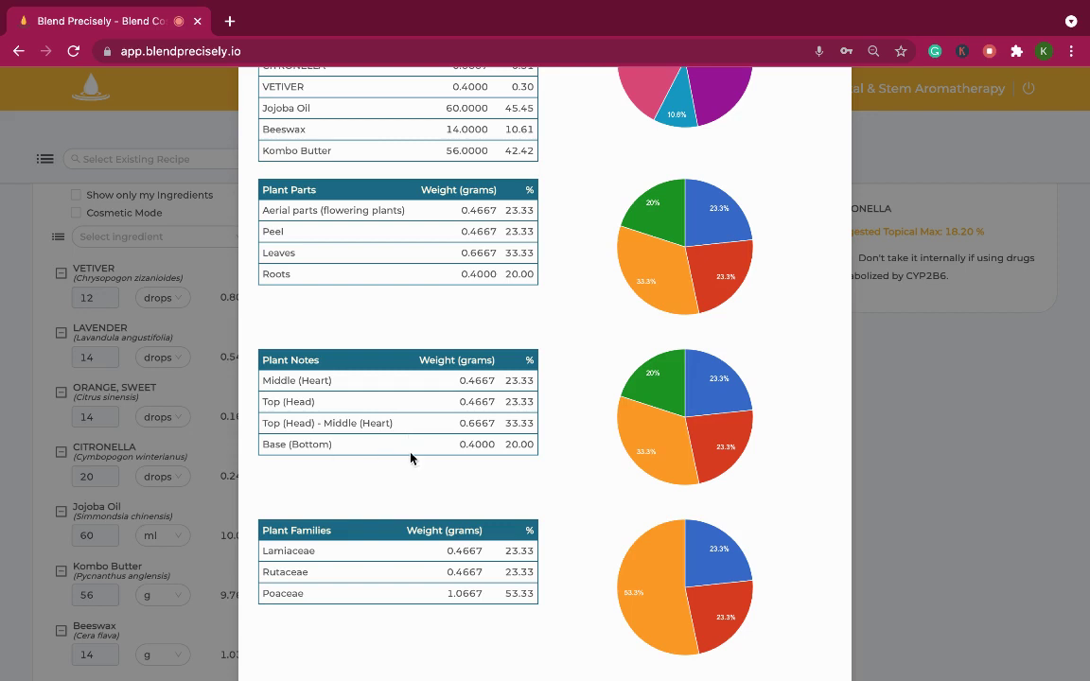
scroll(410, 458, "down", 1)
scroll(410, 458, "down", 3)
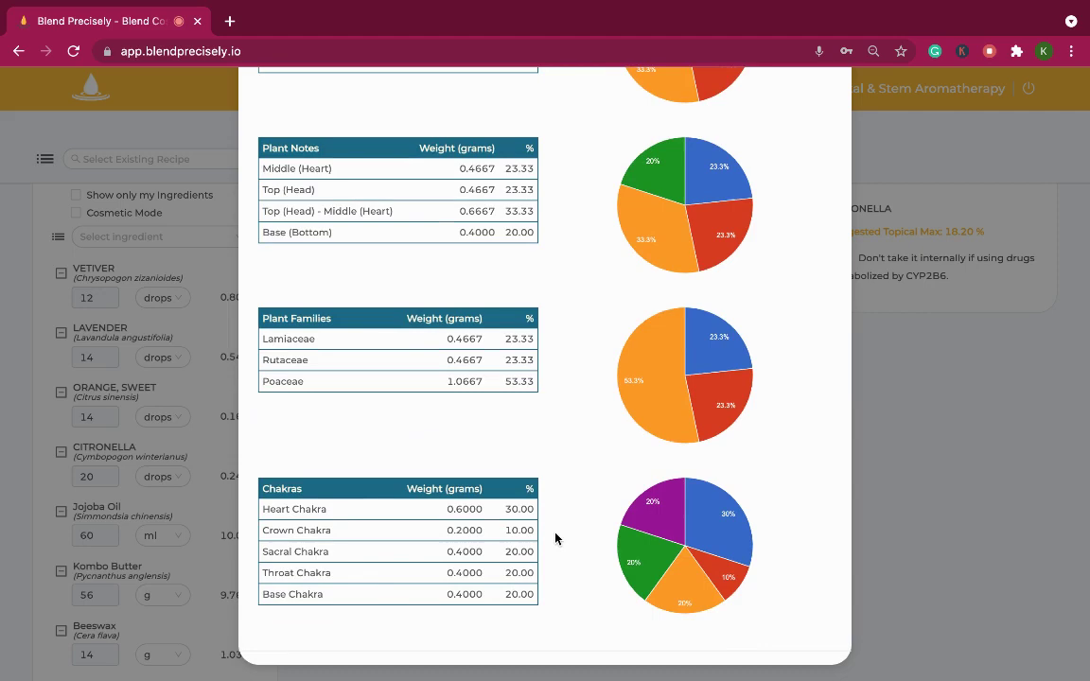
scroll(556, 538, "up", 5)
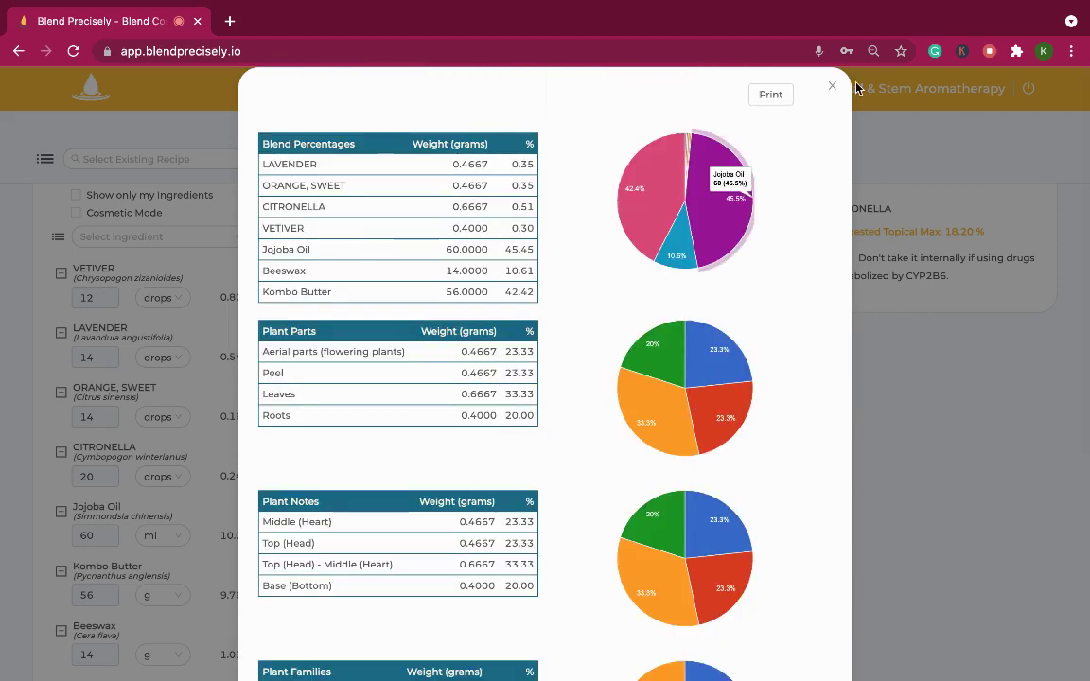
left_click(833, 86)
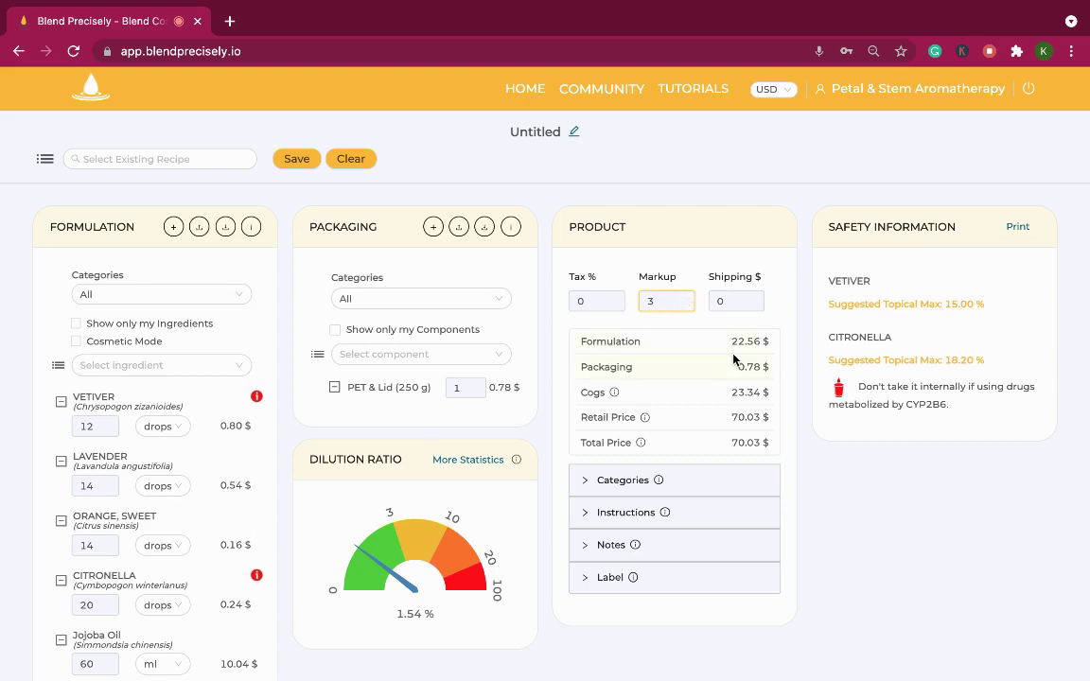
Review the cost of each ingredient, the packaging cost and the product pricing alongside the formulation's total weight.
scroll(693, 360, "down", 3)
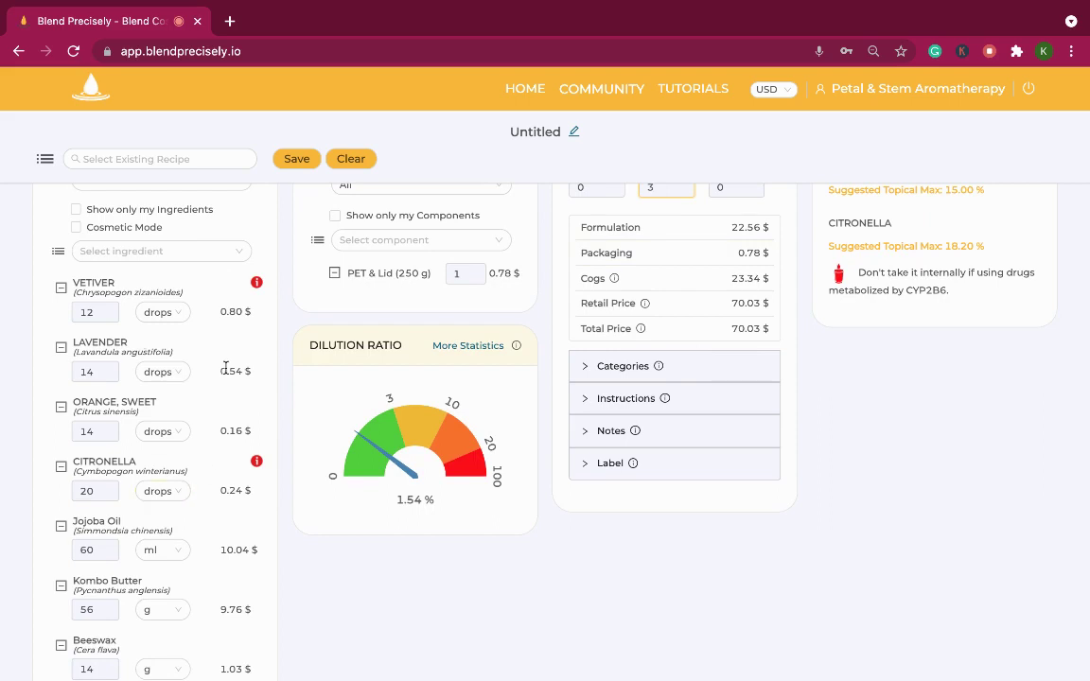
scroll(218, 358, "up", 3)
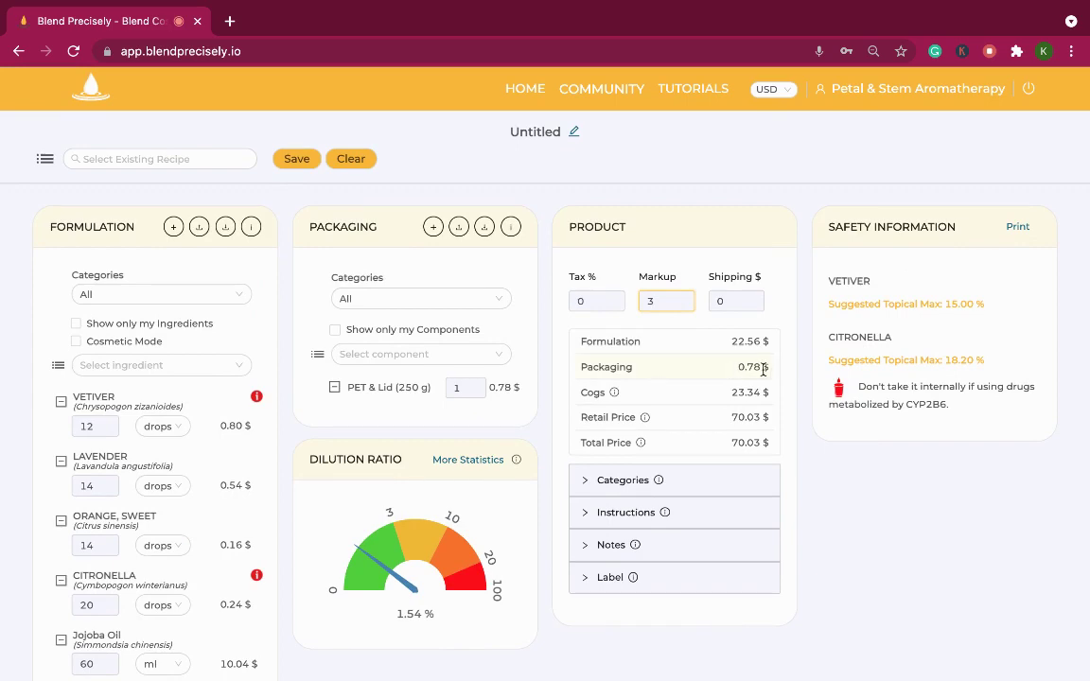
scroll(301, 493, "down", 3)
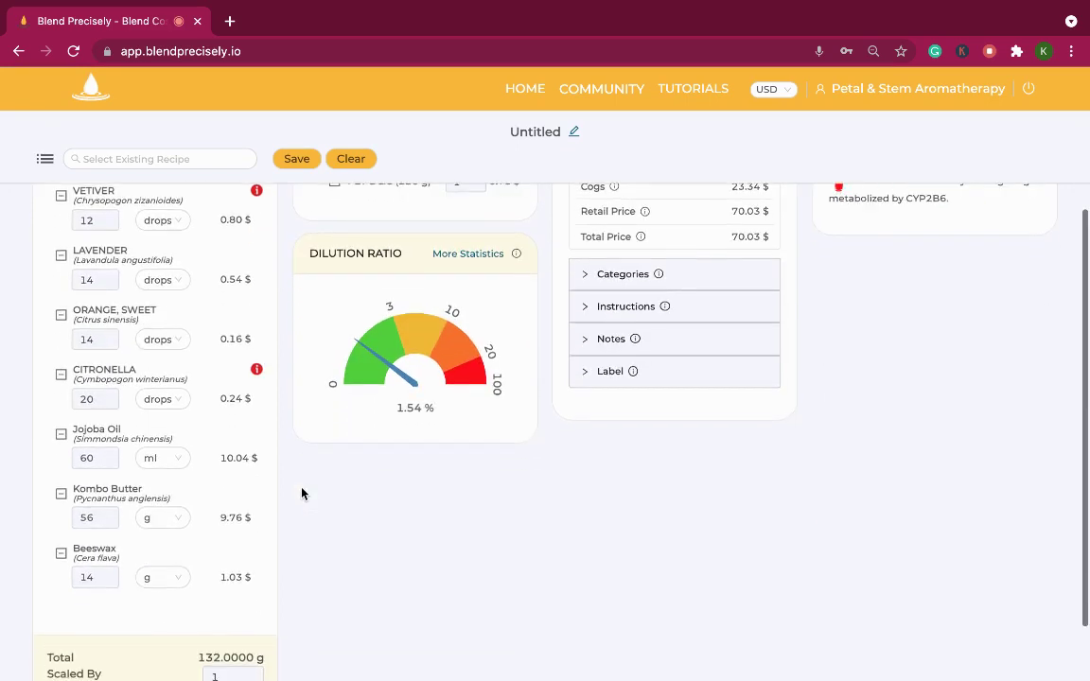
scroll(185, 449, "up", 3)
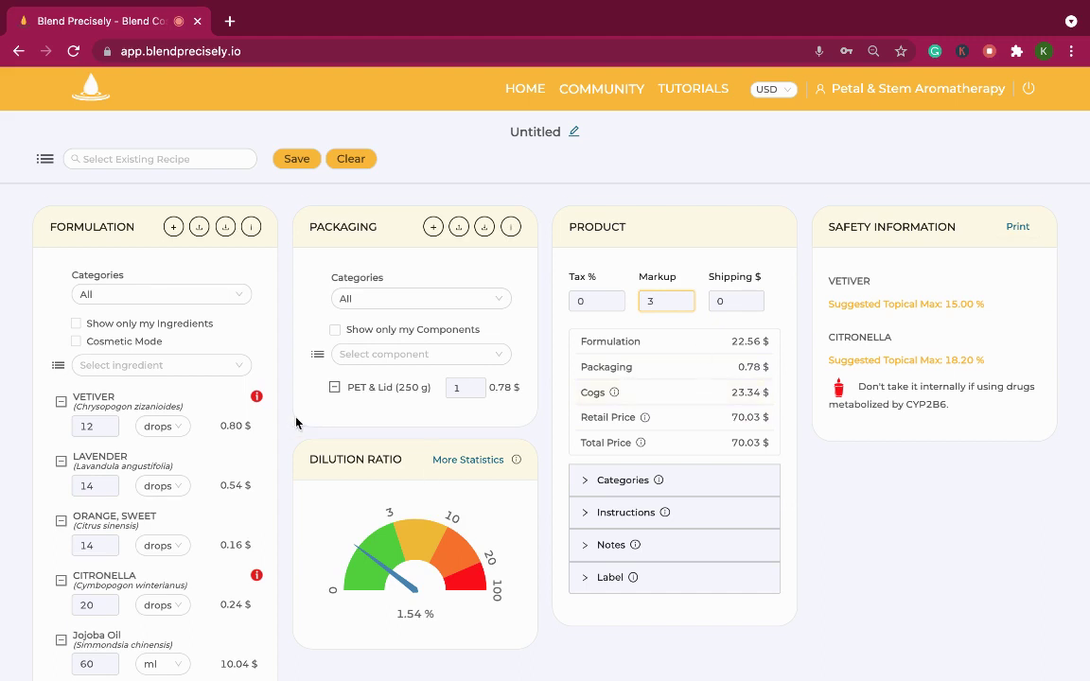
scroll(296, 423, "down", 2)
scroll(296, 423, "up", 1)
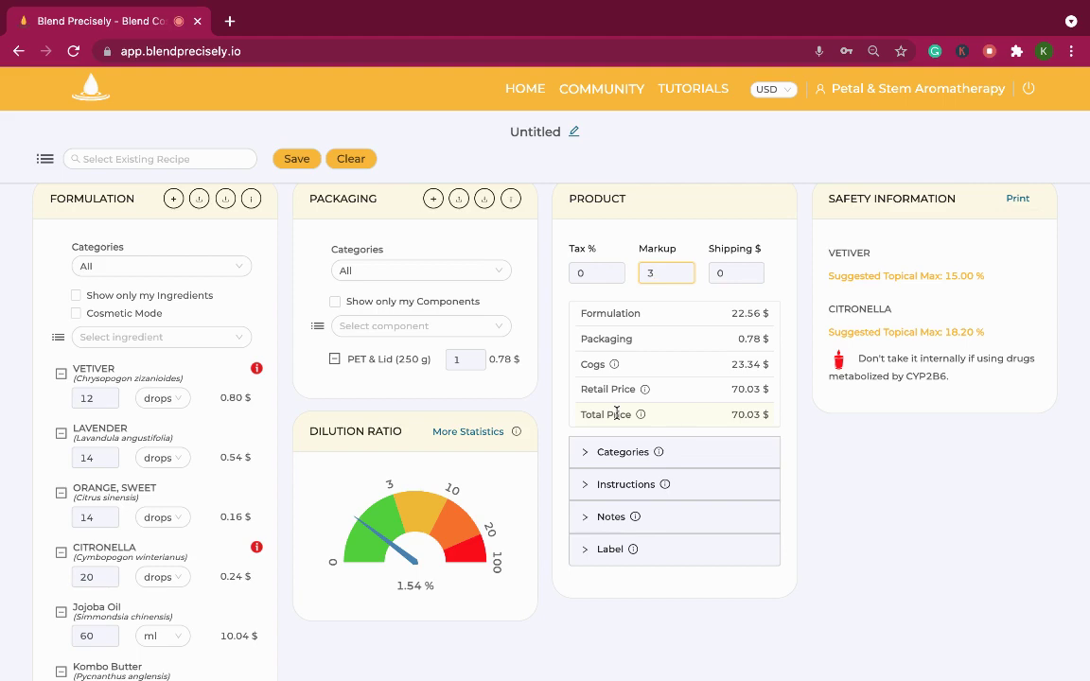
scroll(139, 477, "down", 2)
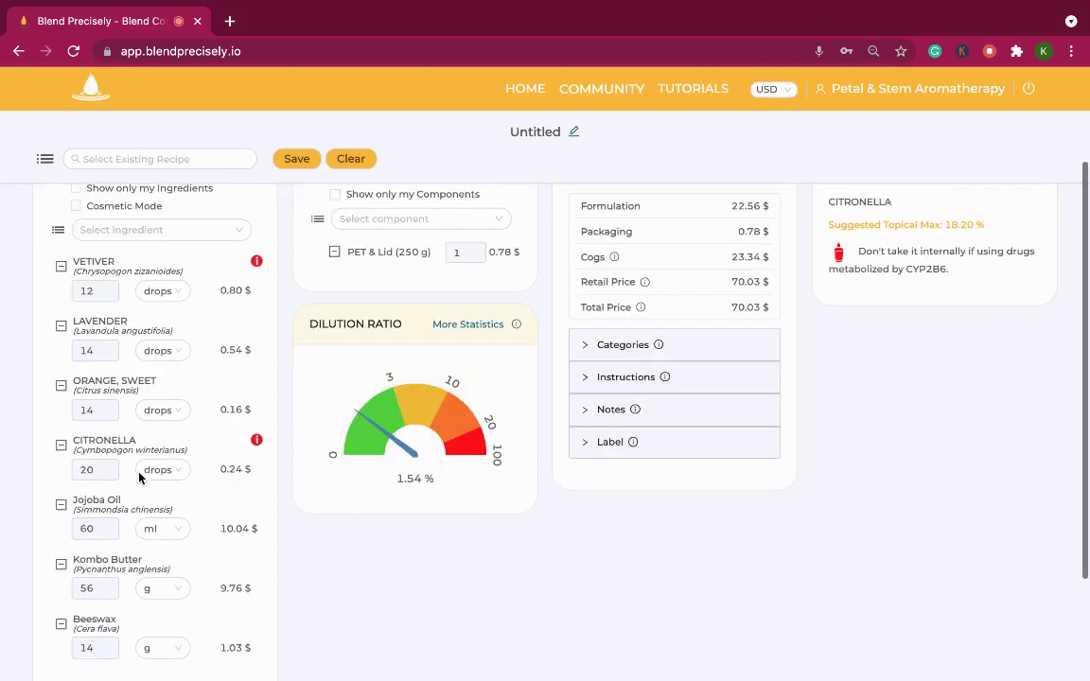
scroll(112, 530, "down", 2)
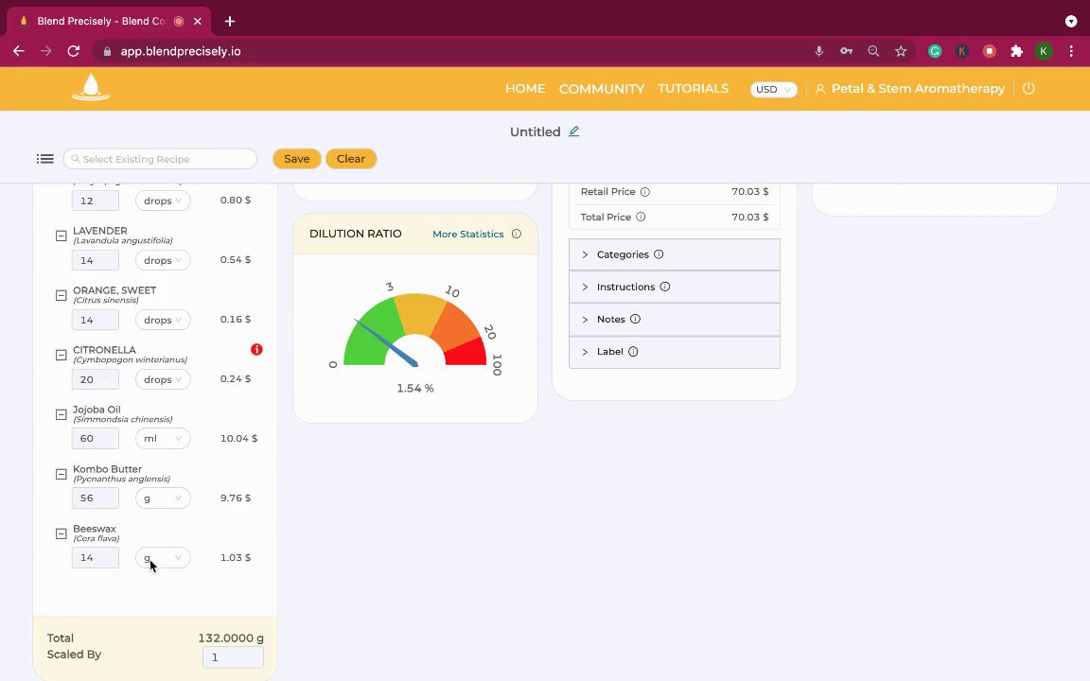
scroll(150, 543, "up", 2)
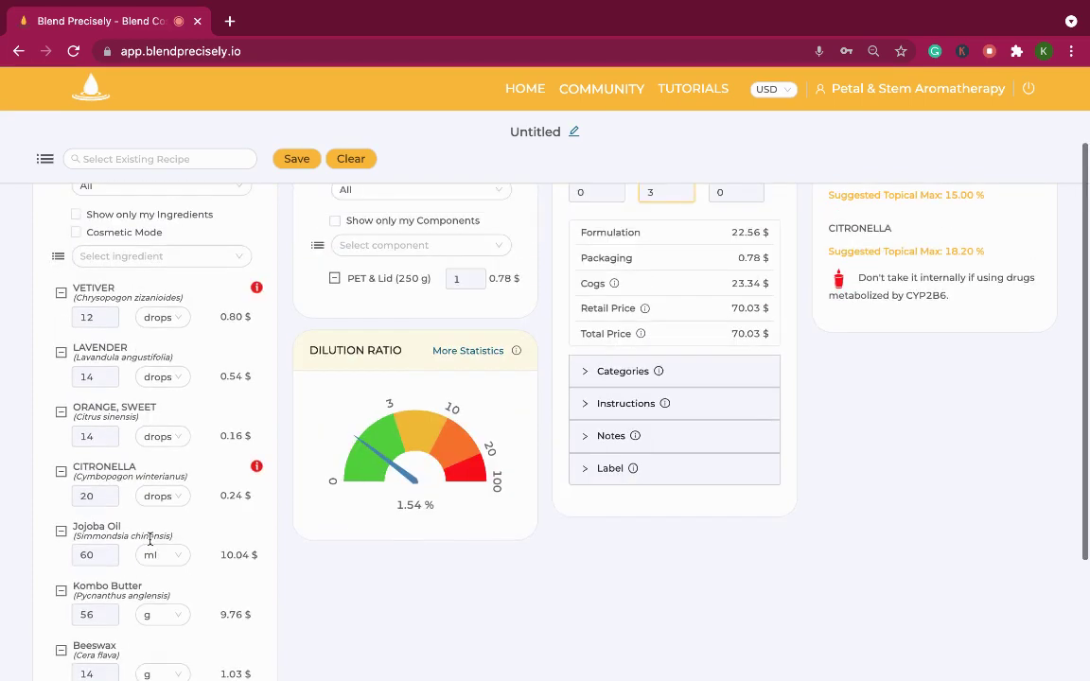
scroll(490, 576, "up", 2)
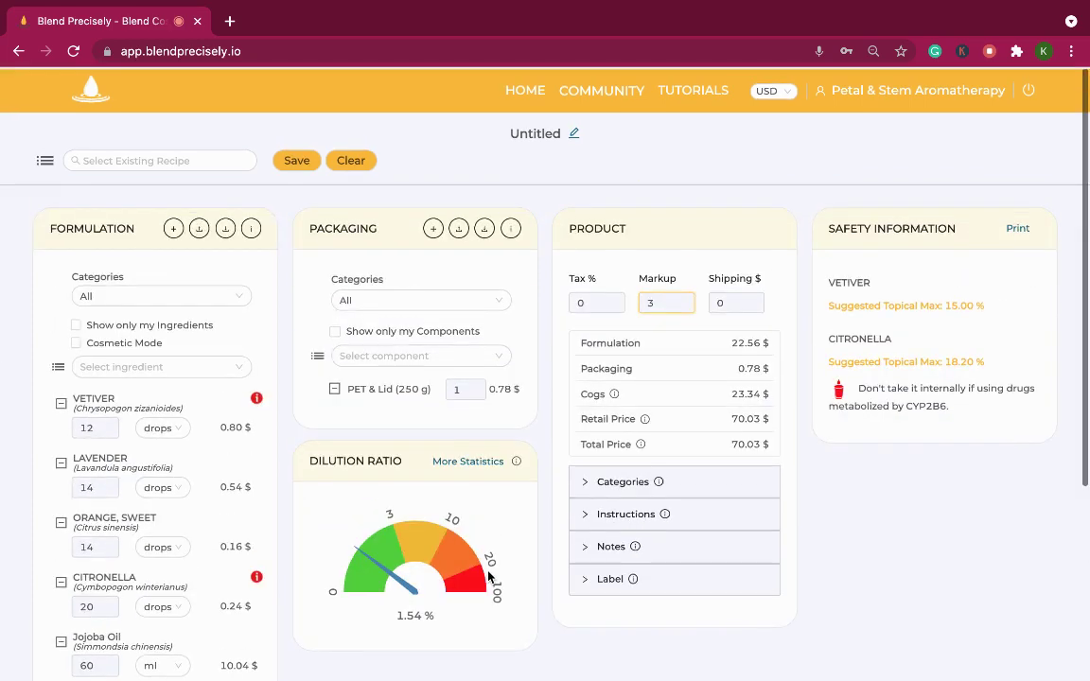
left_click(892, 534)
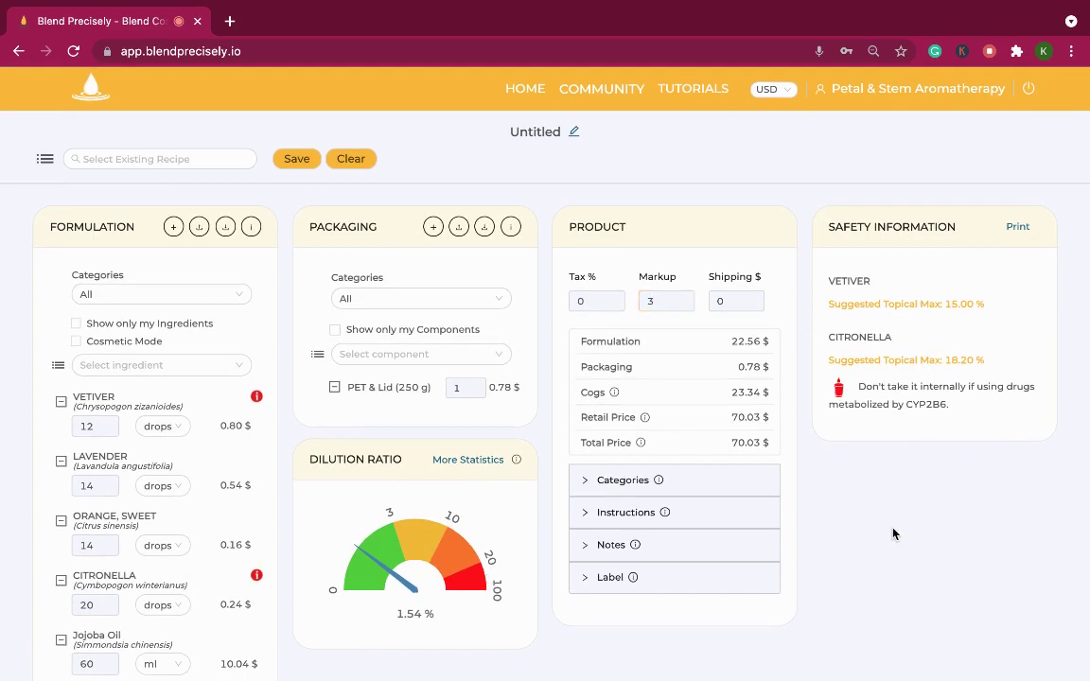
scroll(893, 534, "down", 1)
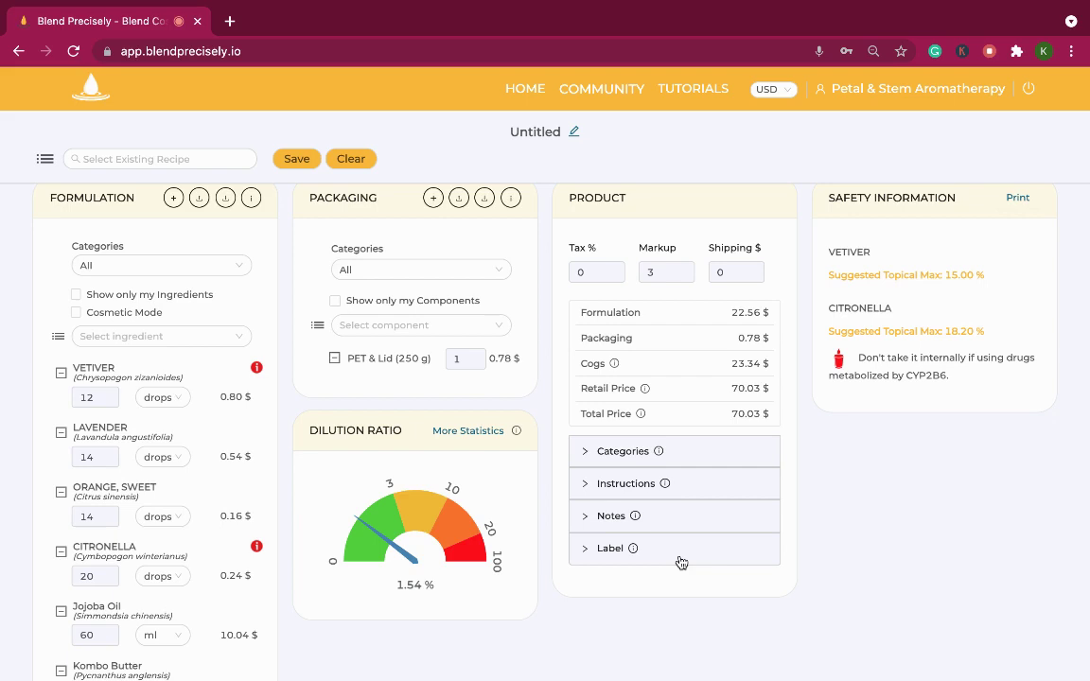
scroll(822, 358, "up", 1)
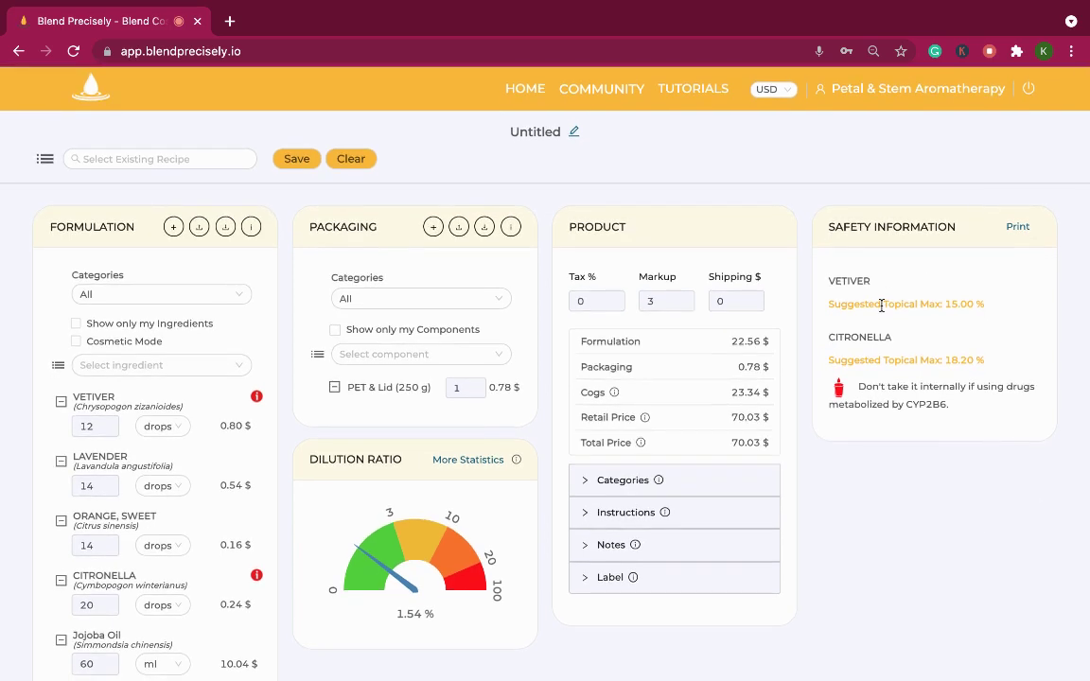
Compare the suggested topical maximums for vetiver and citronella with the detailed blend percentages, and read citronella's internal-use warning.
left_click_drag(946, 307, 819, 306)
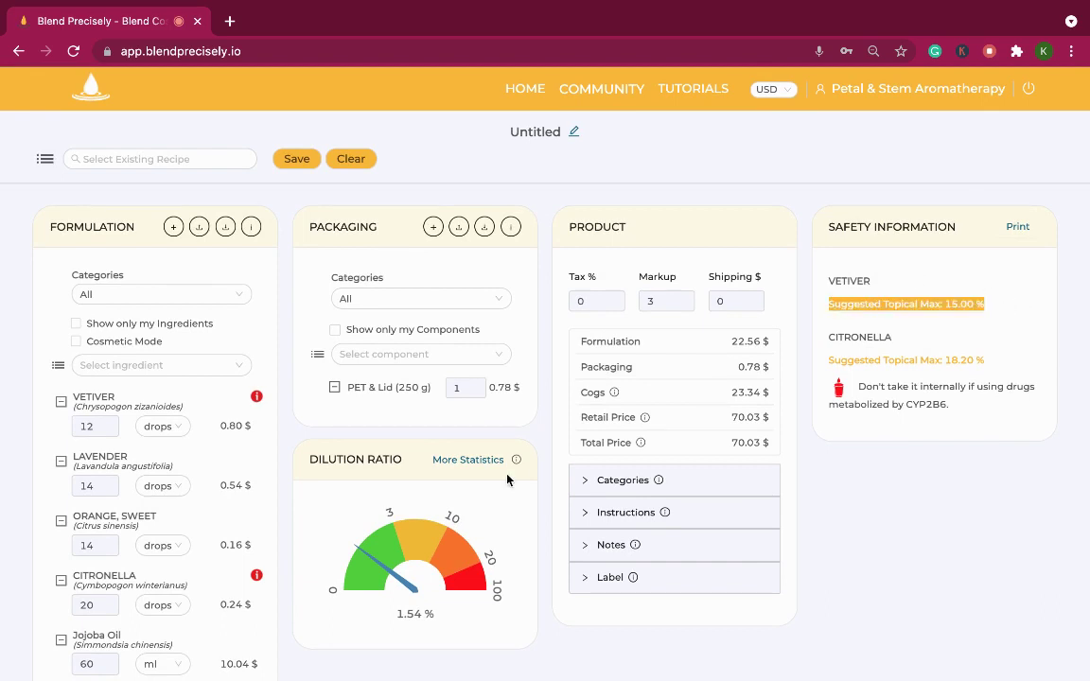
left_click(478, 464)
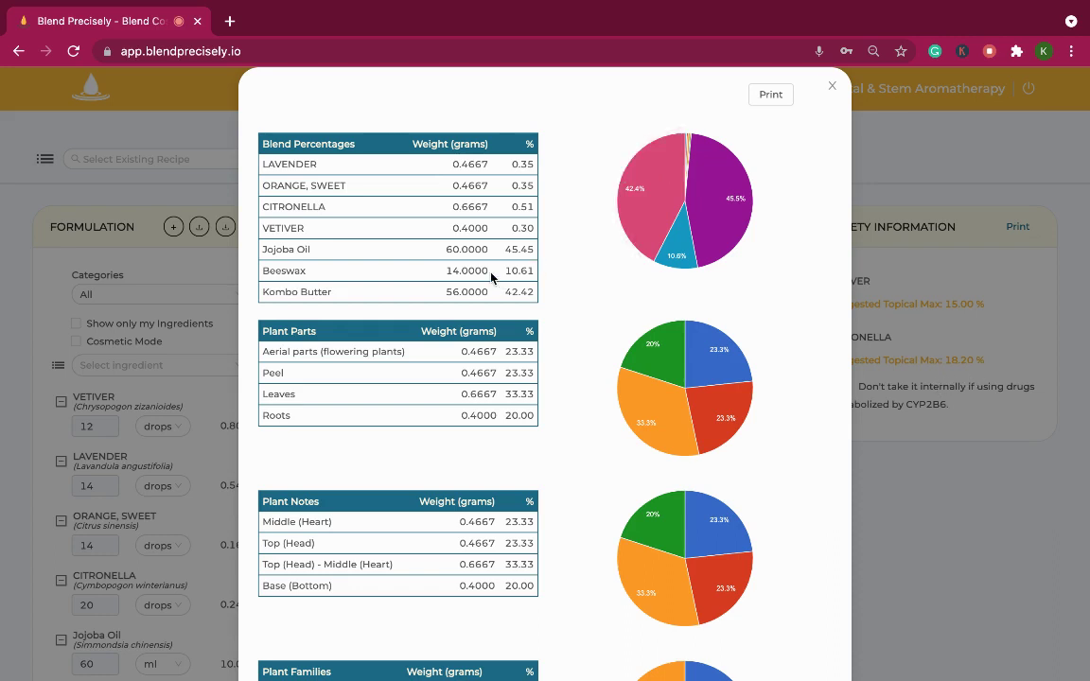
double_click(521, 207)
left_click(833, 87)
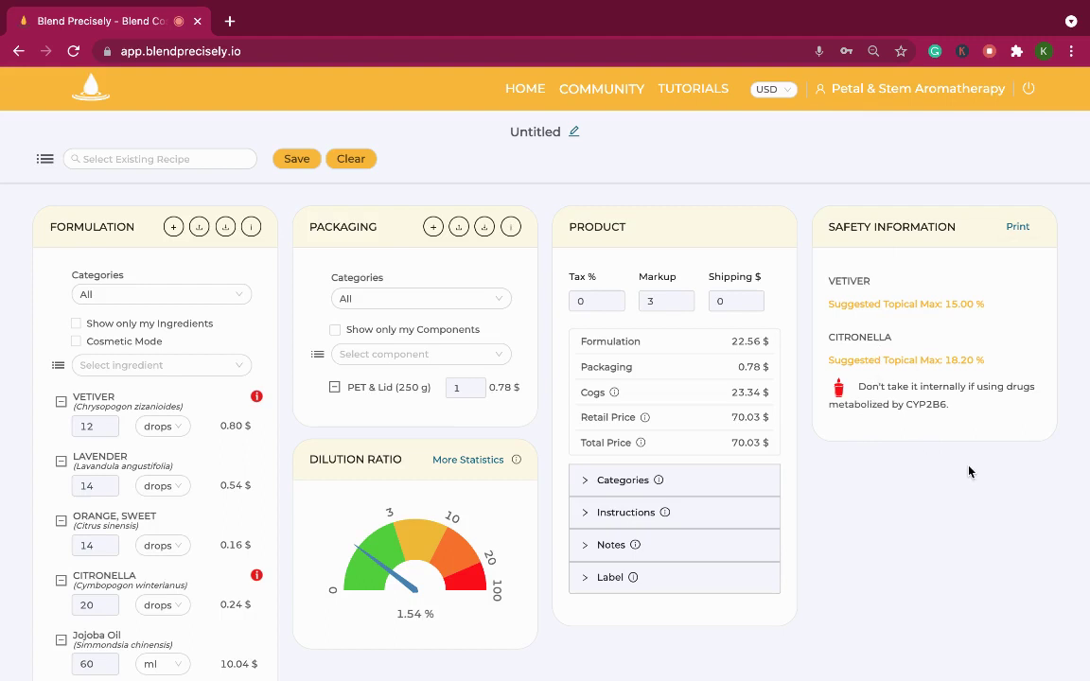
left_click_drag(959, 409, 857, 388)
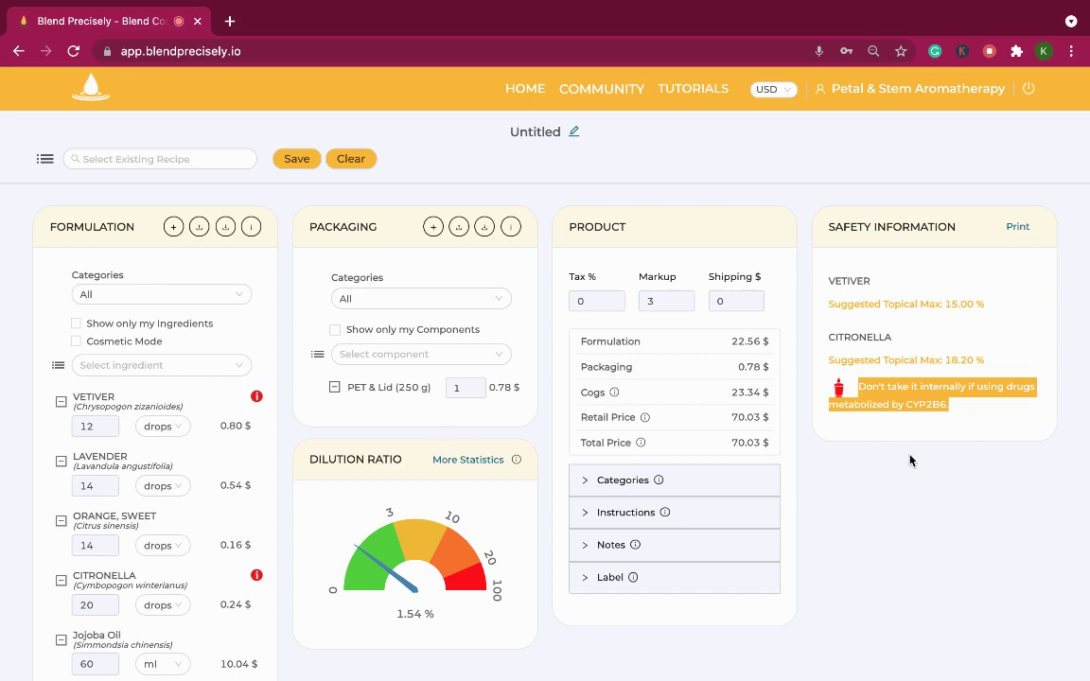
Expand and collapse the product's Label and Notes sections to see what they offer.
scroll(913, 459, "down", 1)
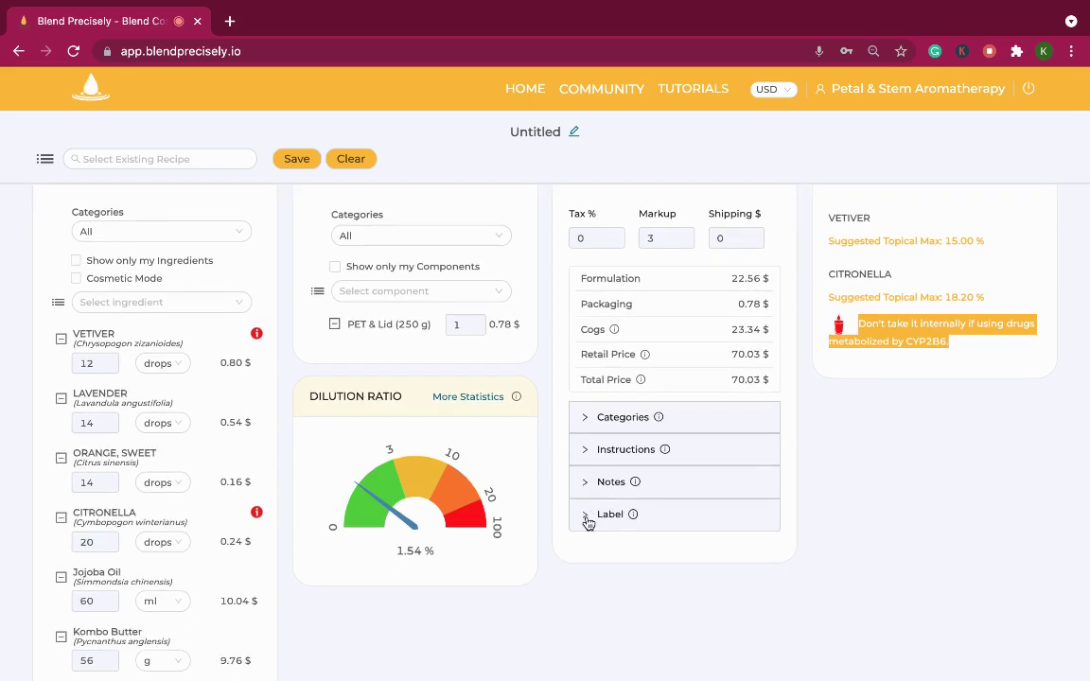
left_click(588, 523)
left_click(587, 523)
left_click(585, 483)
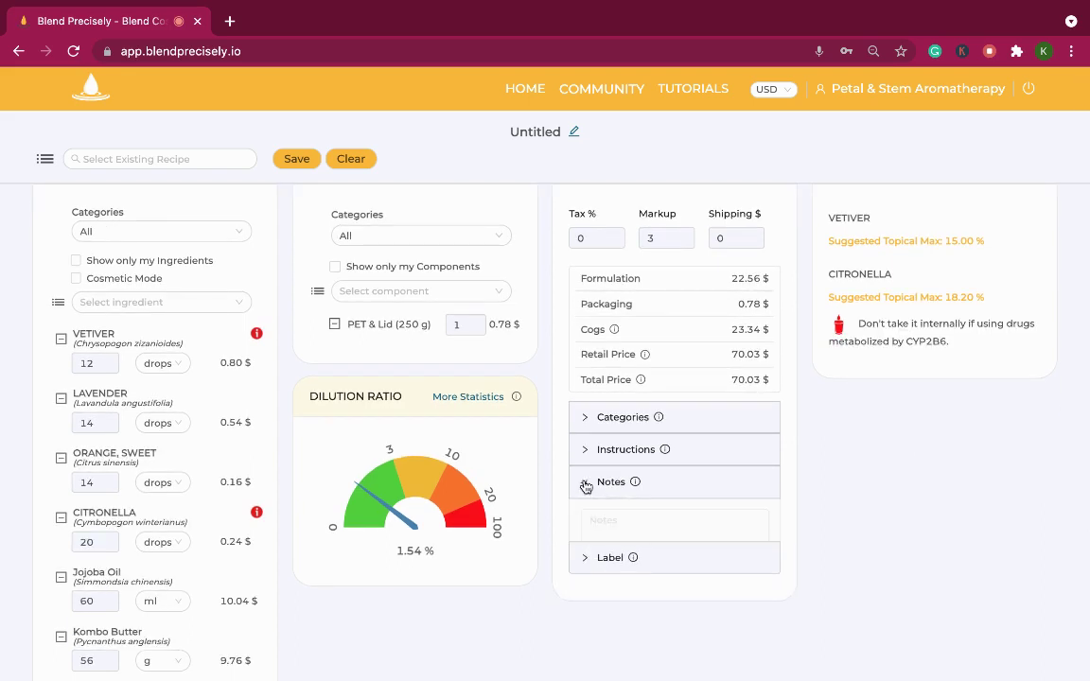
left_click(586, 484)
scroll(586, 483, "up", 1)
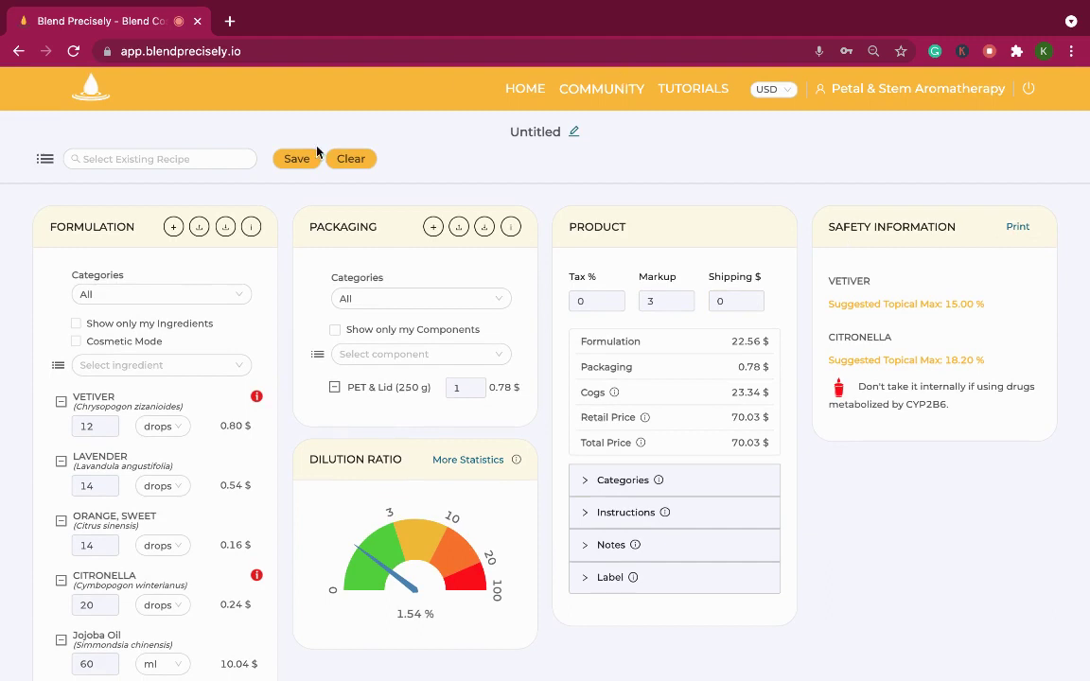
Name the recipe "Muscle Relaxing Formulation 135g" and save it.
left_click(574, 133)
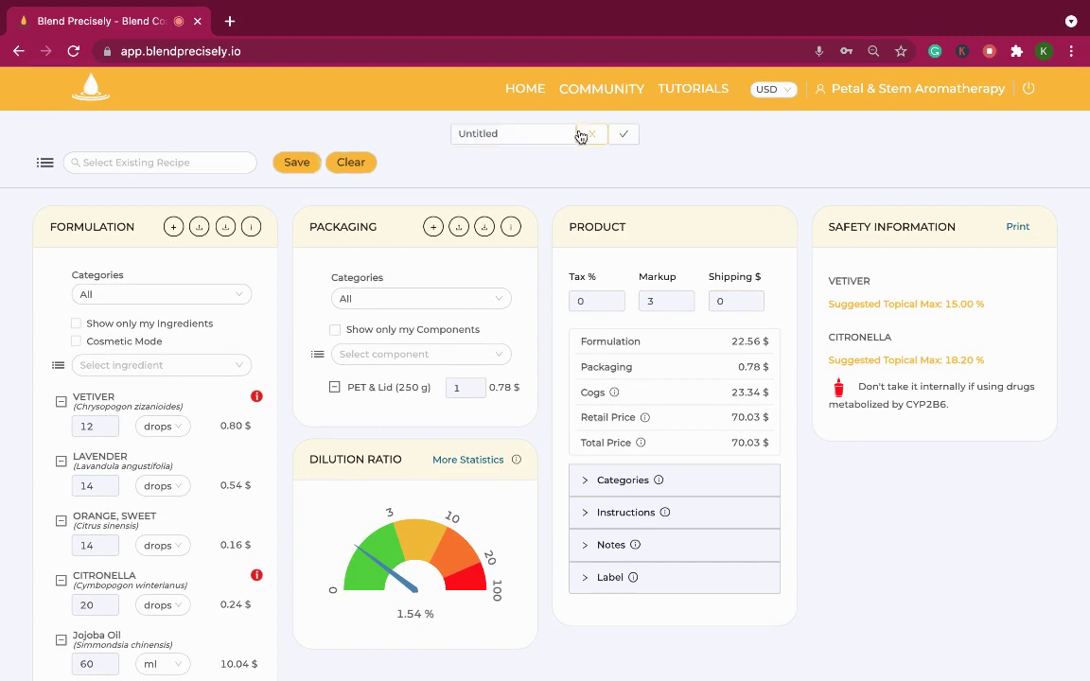
double_click(462, 132)
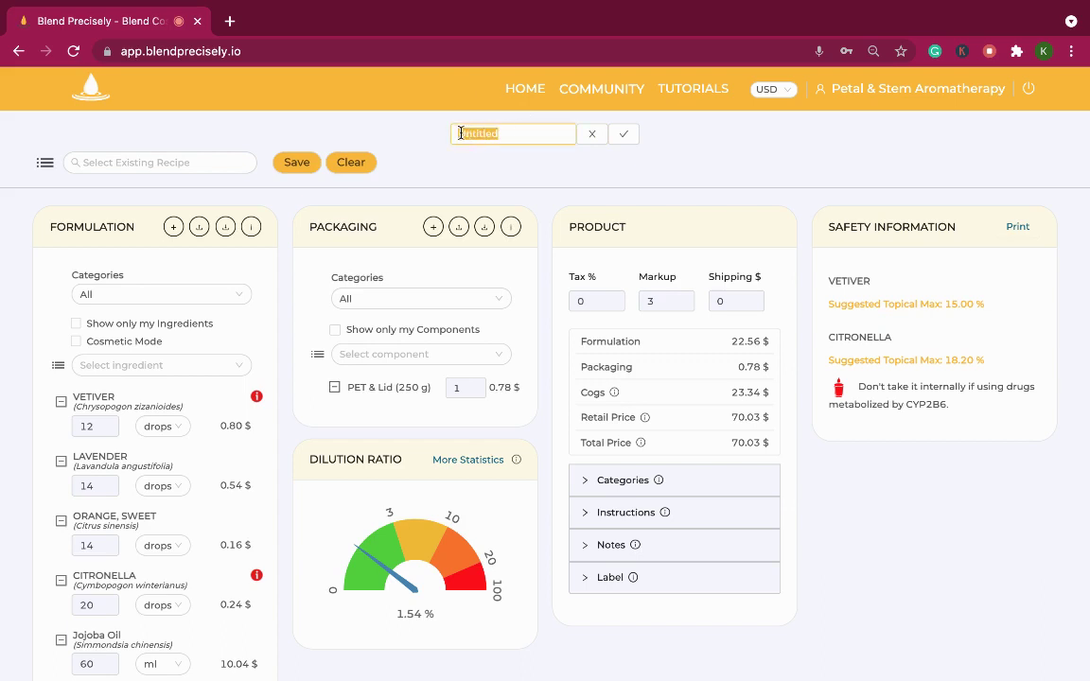
type("Muscle ")
type("Relaxing")
type(" Formulatio")
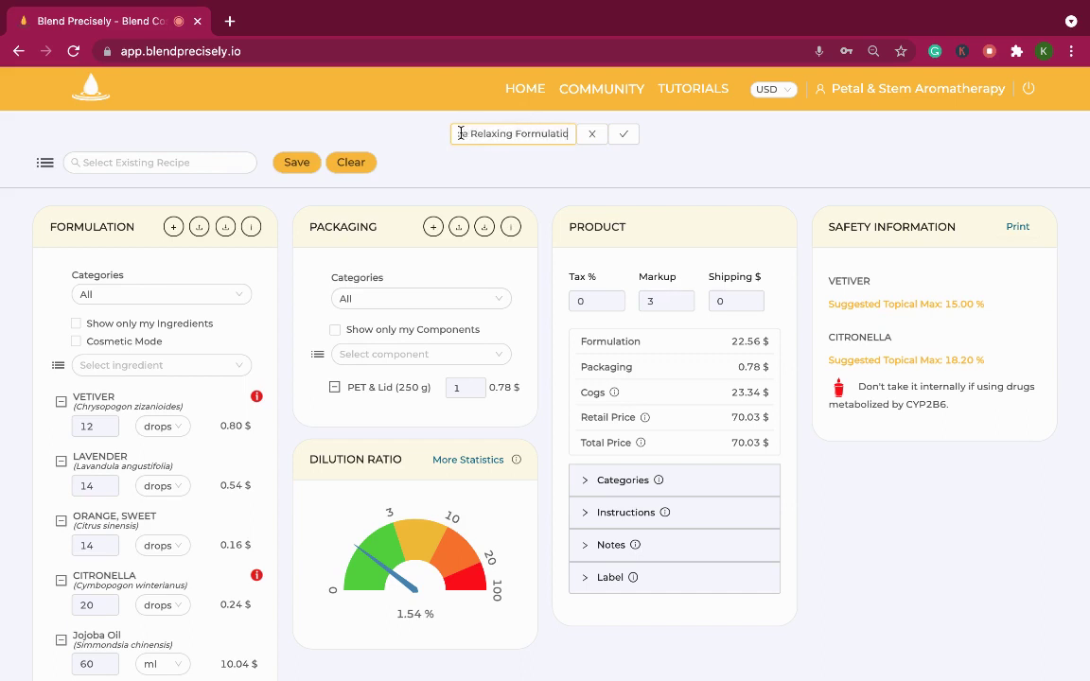
type("n 135")
type("g")
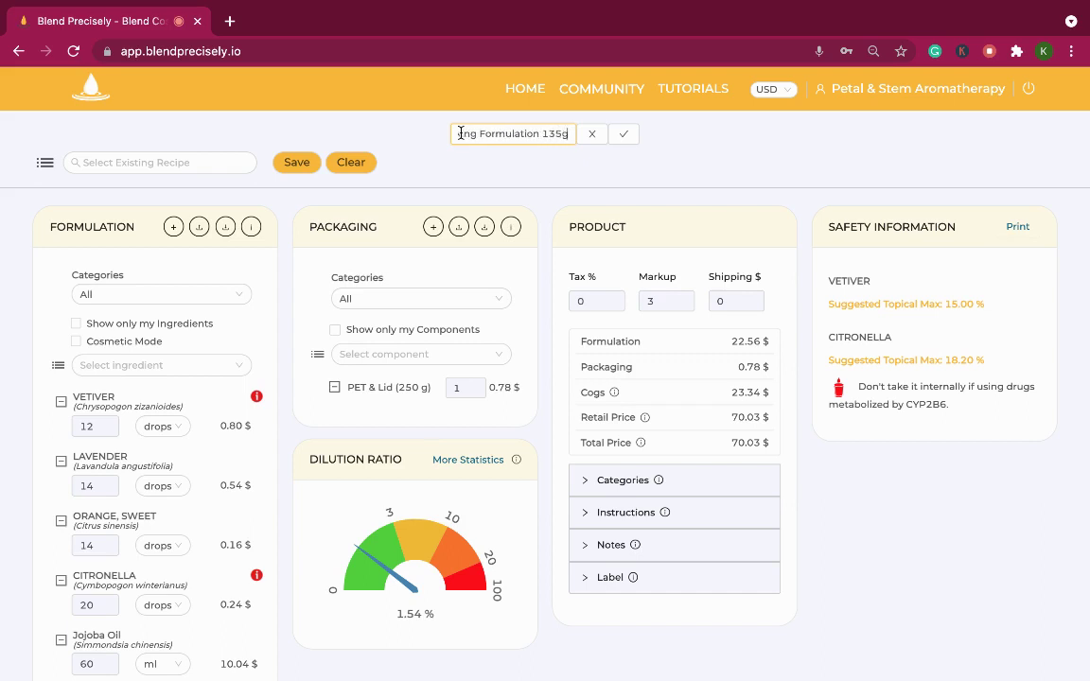
left_click(624, 137)
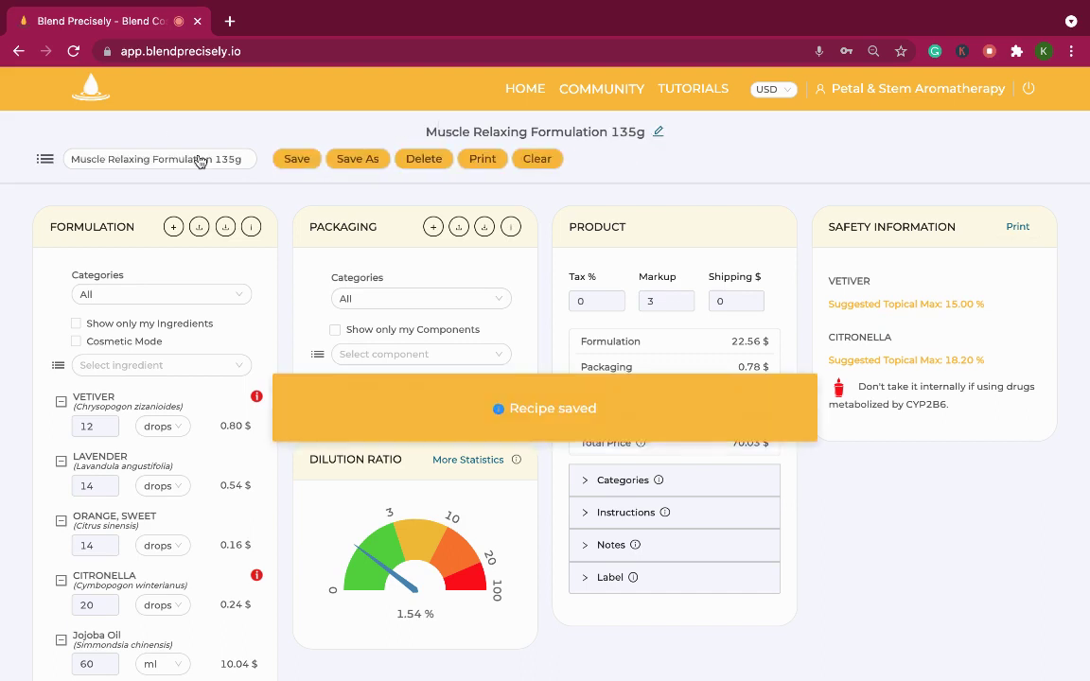
View the option for saving the formula as a copy, cancel it, and clear the recipe from the workspace.
left_click(361, 164)
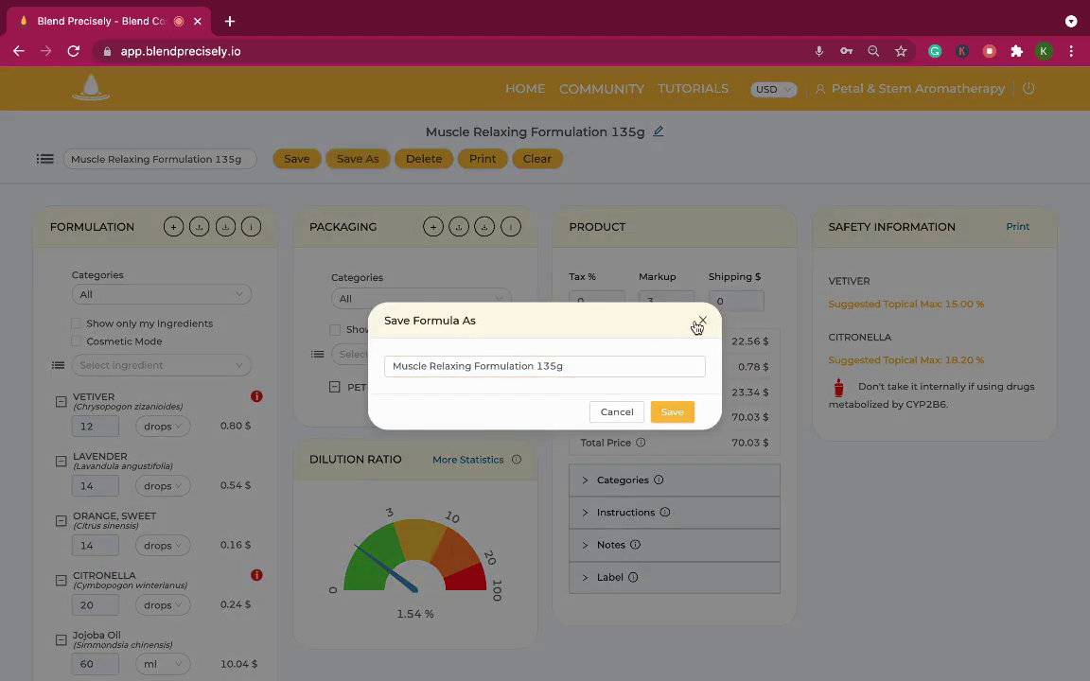
left_click(624, 411)
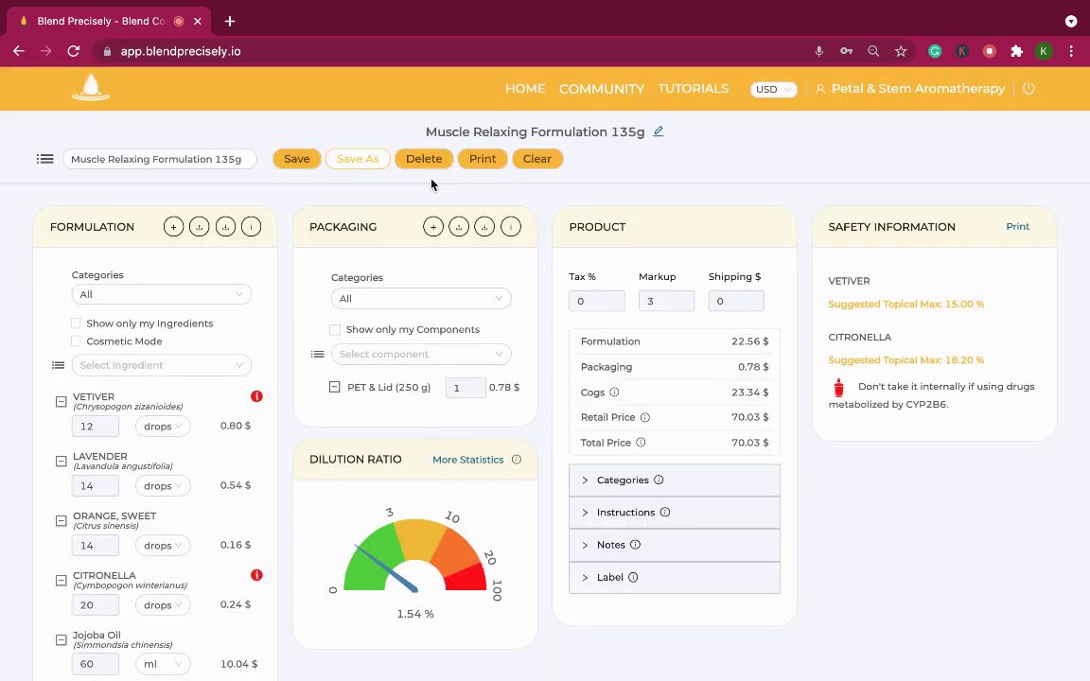
left_click(539, 163)
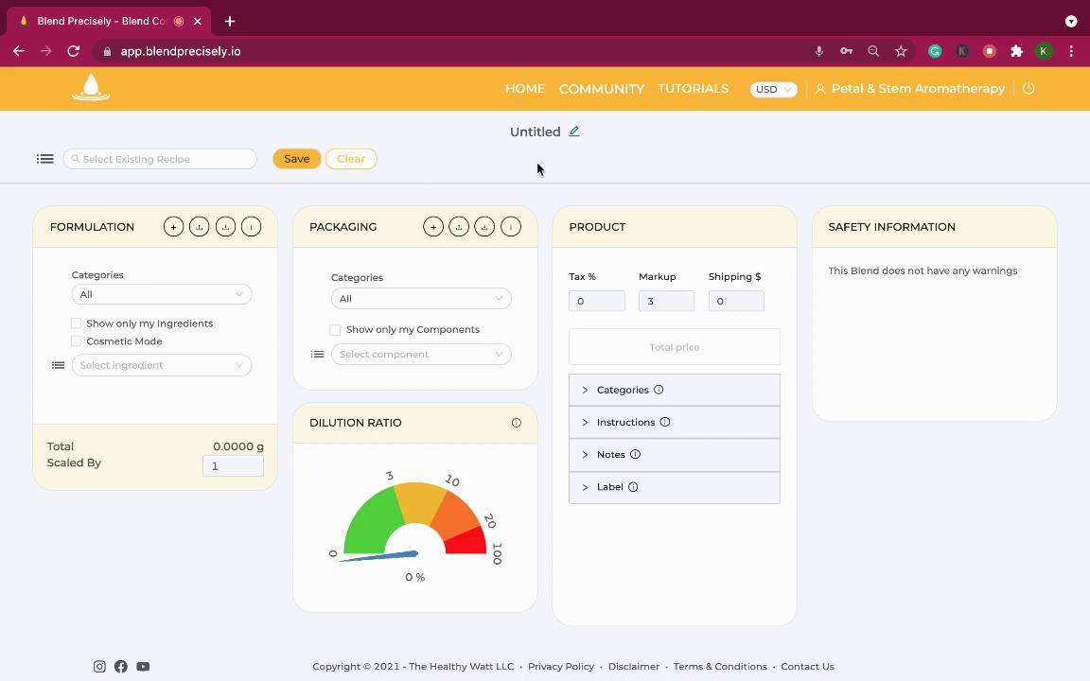